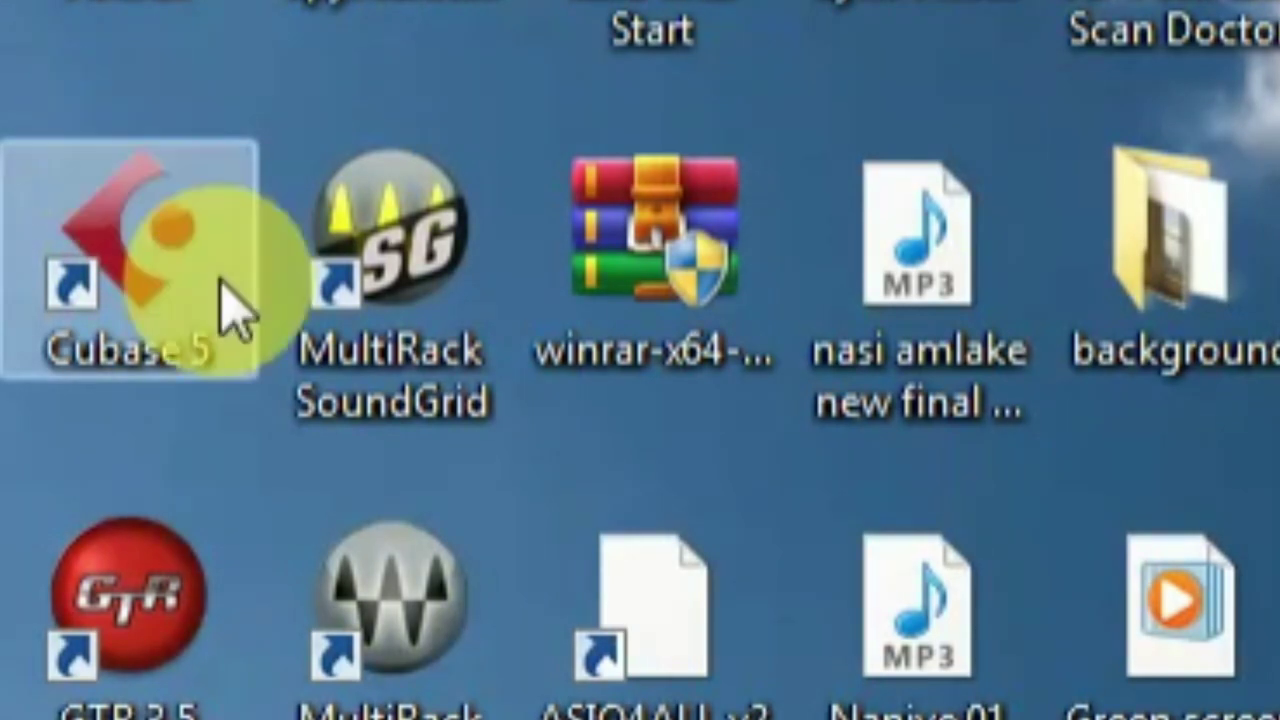
- Launch Cubase 5 and create a new project from the Empty template
double_click(145, 295)
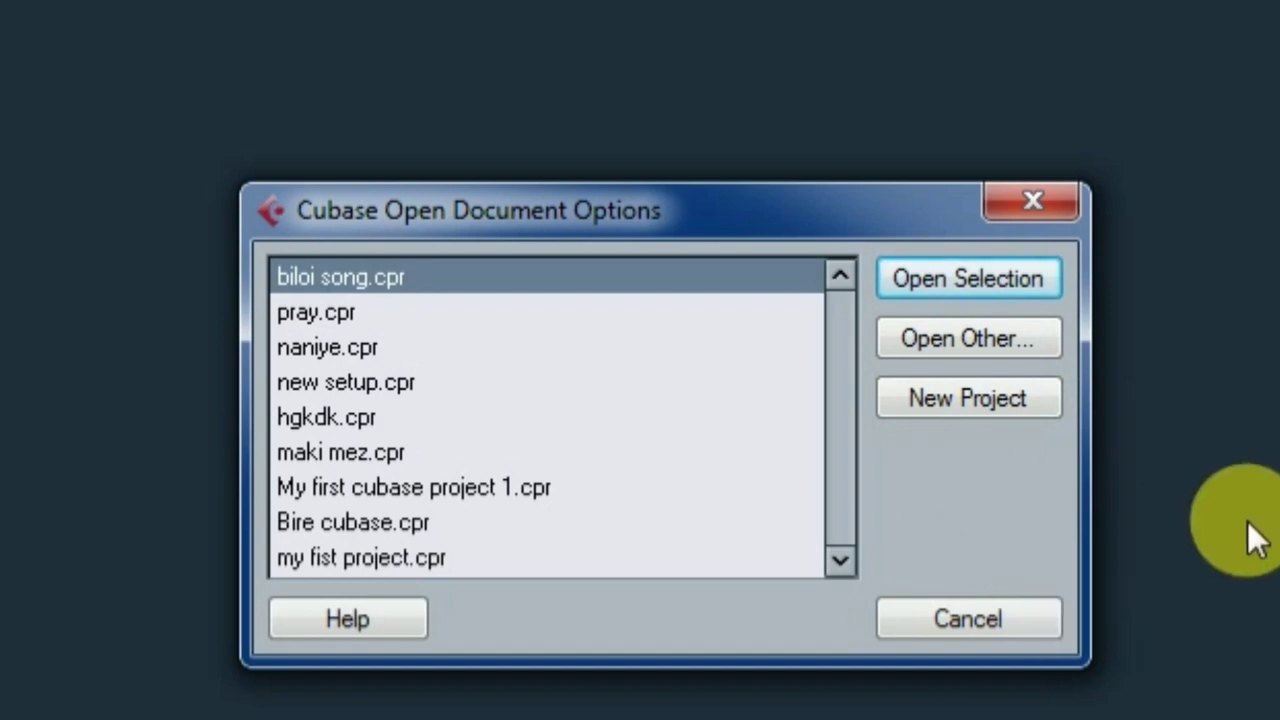
click(963, 404)
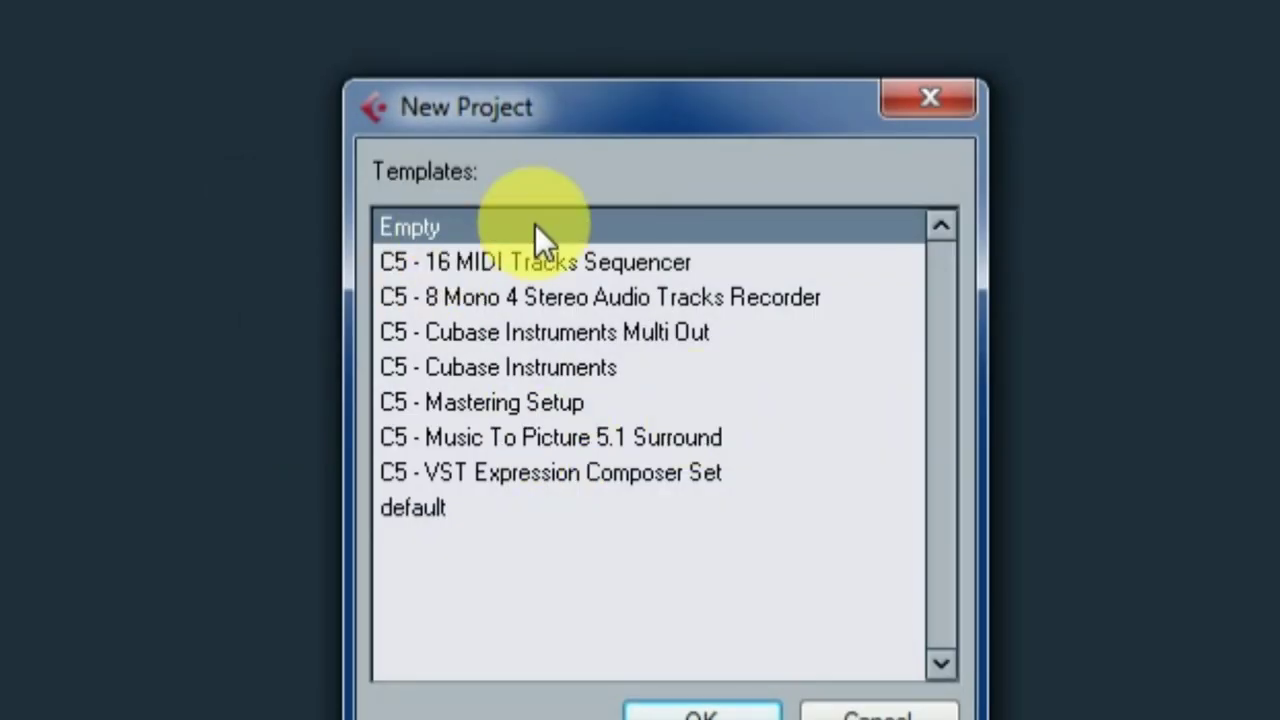
double_click(438, 234)
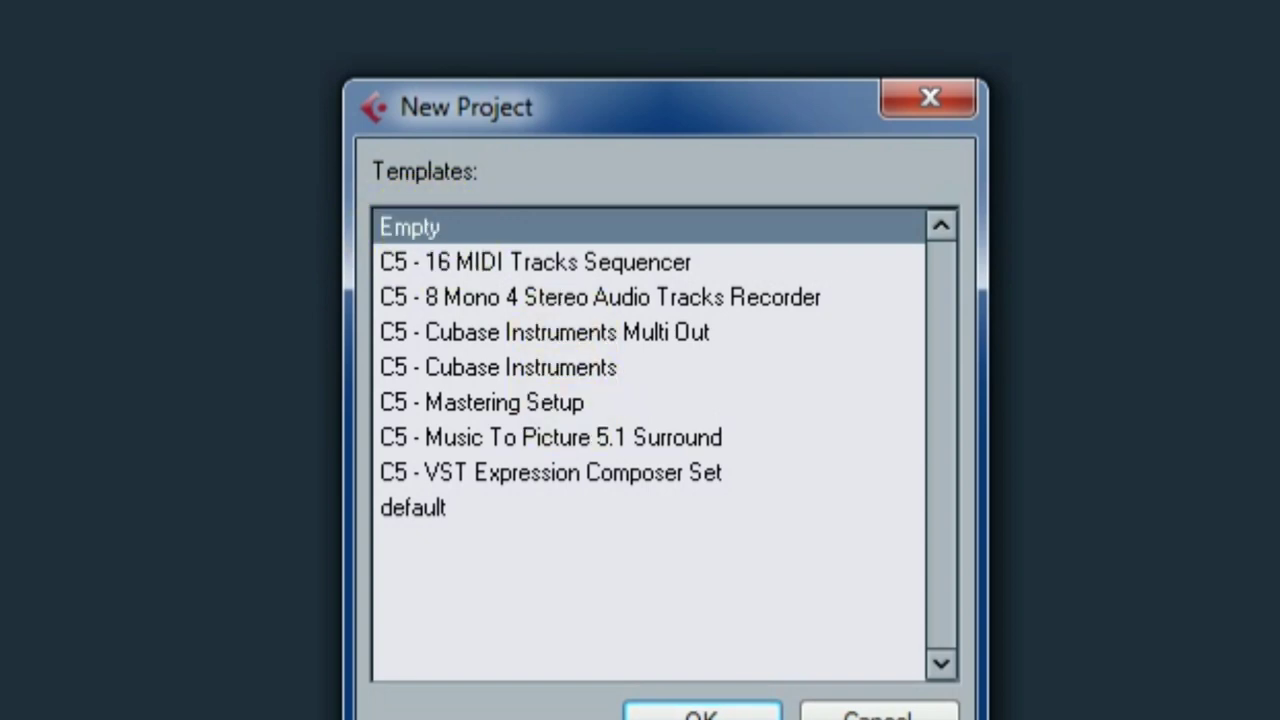
click(700, 712)
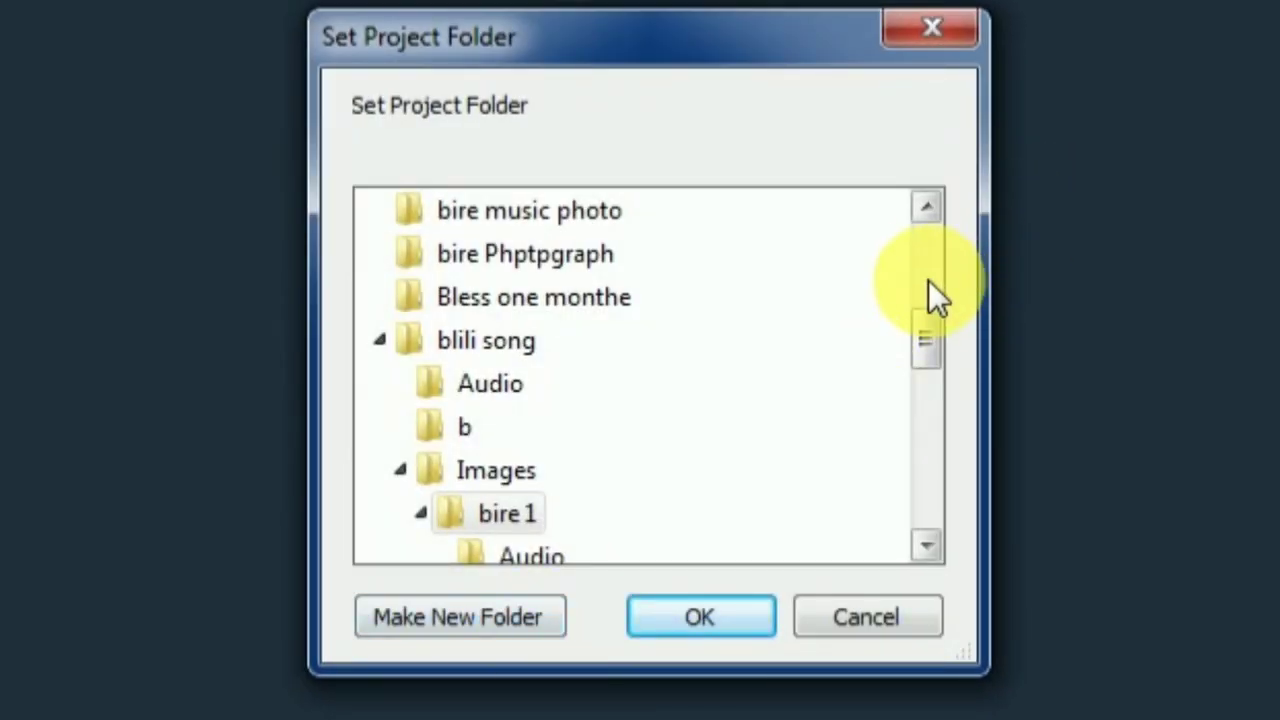
- Create a folder named "bire 2" inside the "bire 1" folder and set it as the project folder
mouse_move(918, 336)
mouse_down()
mouse_move(918, 466)
mouse_move(971, 184)
mouse_move(934, 330)
mouse_up()
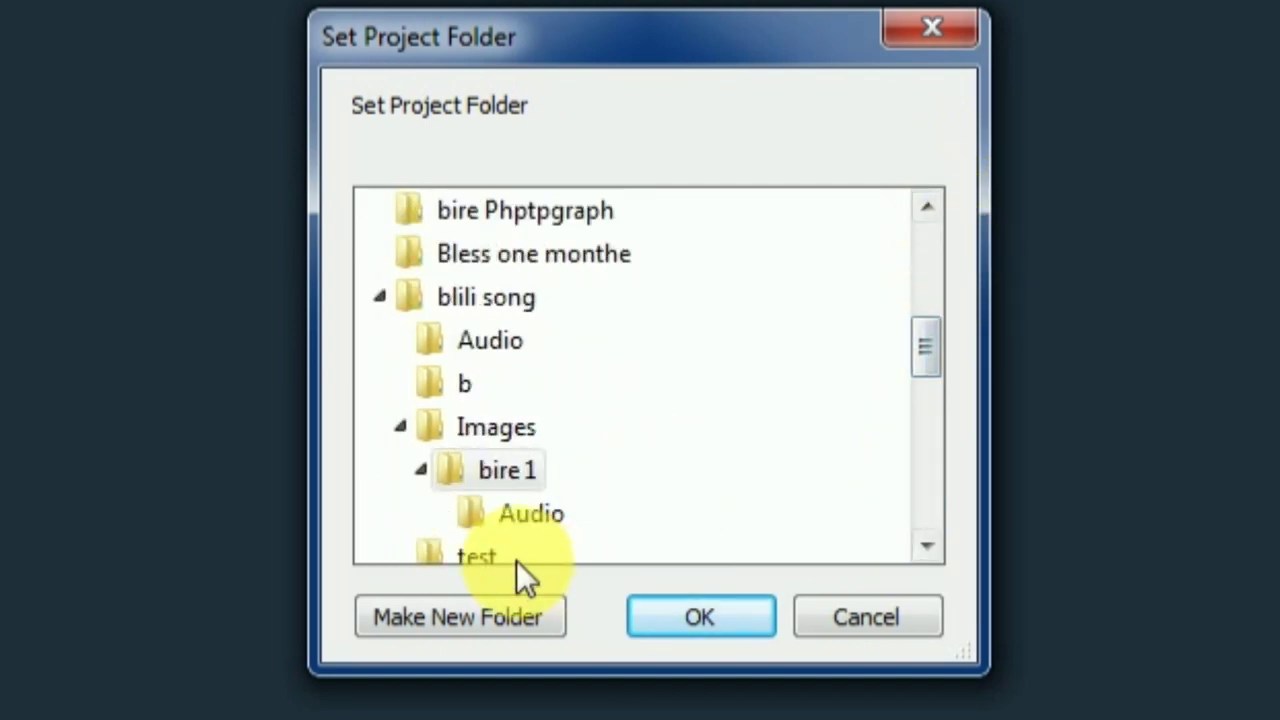
click(505, 472)
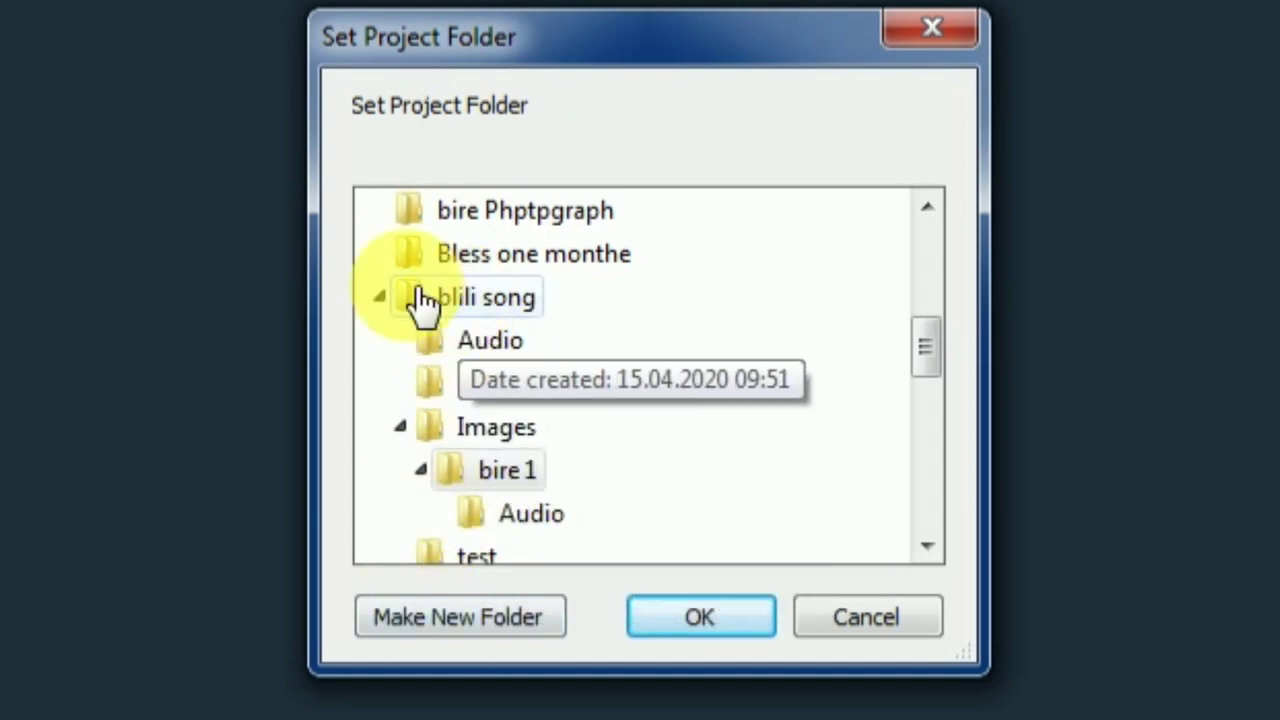
click(397, 629)
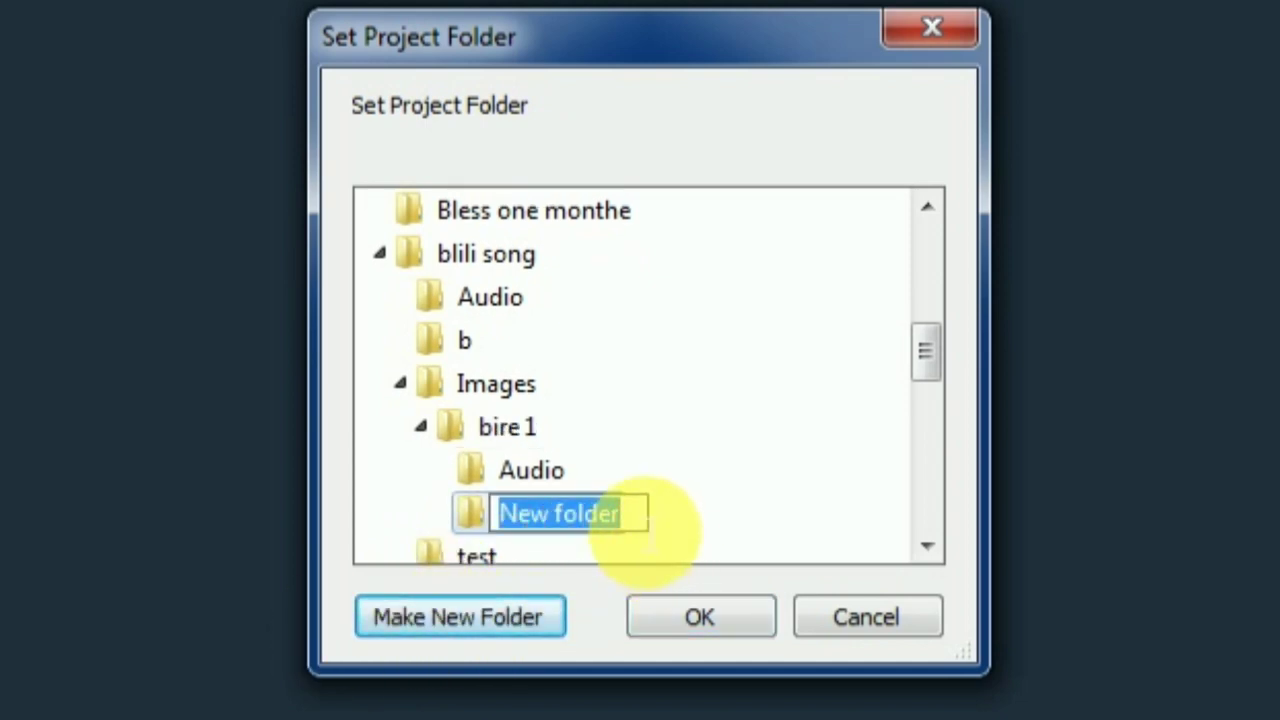
text(bire )
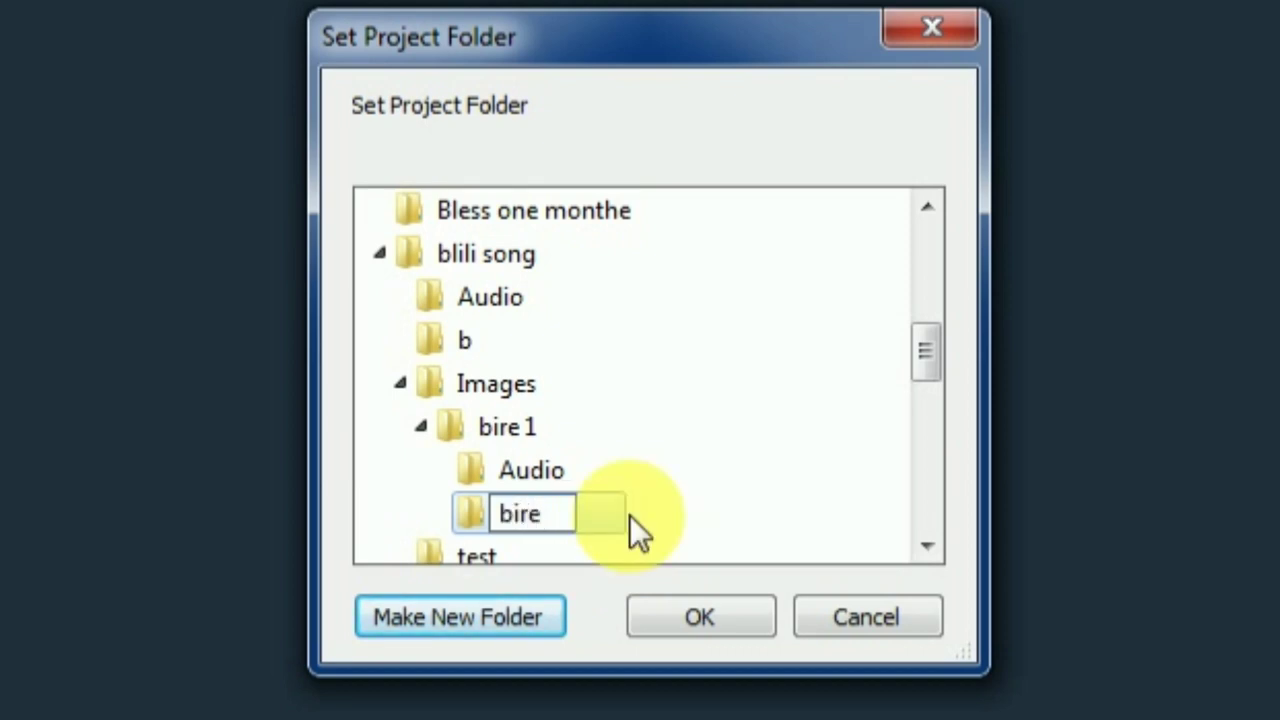
text(2)
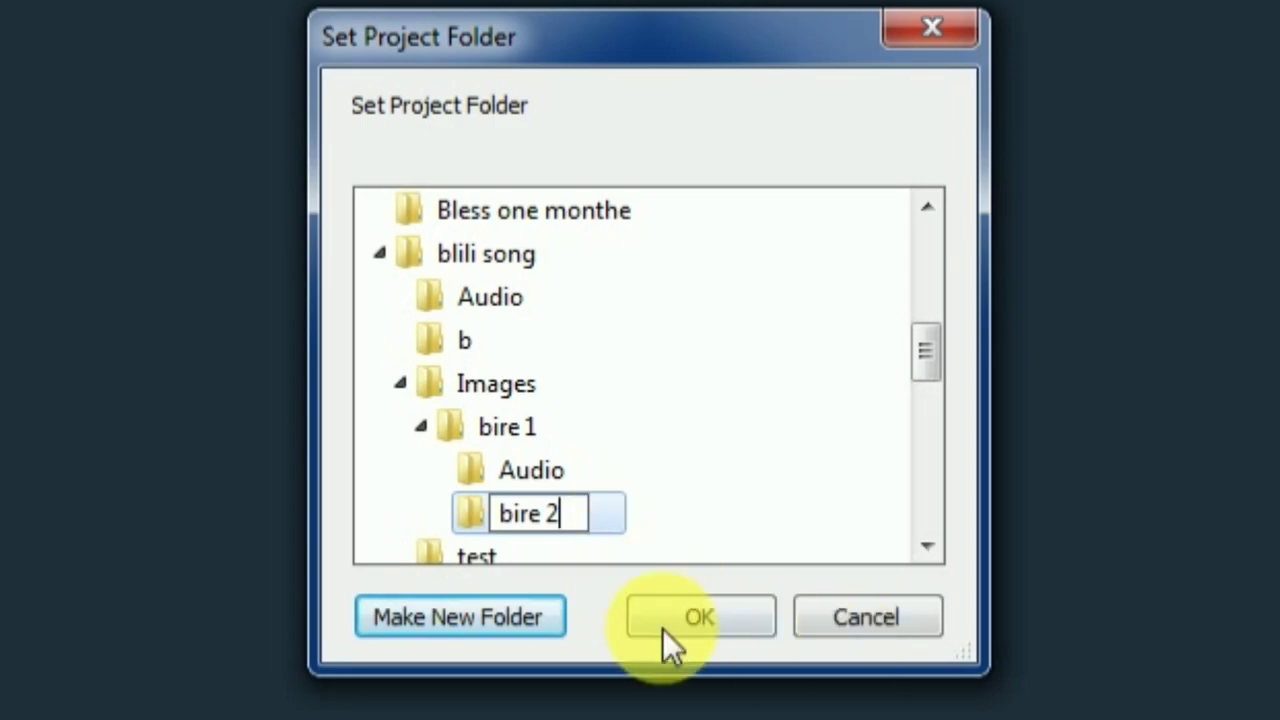
click(695, 628)
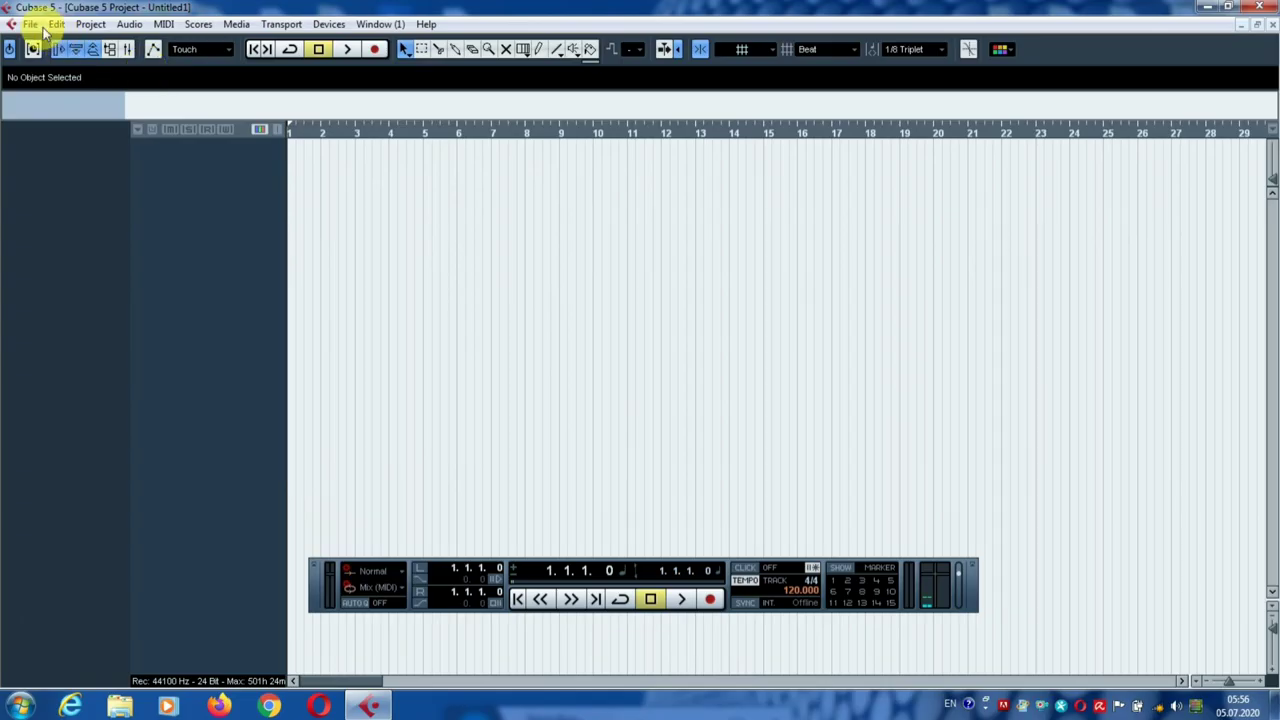
- Save the project under the file name "bire 2" in the bire 2 folder
click(30, 24)
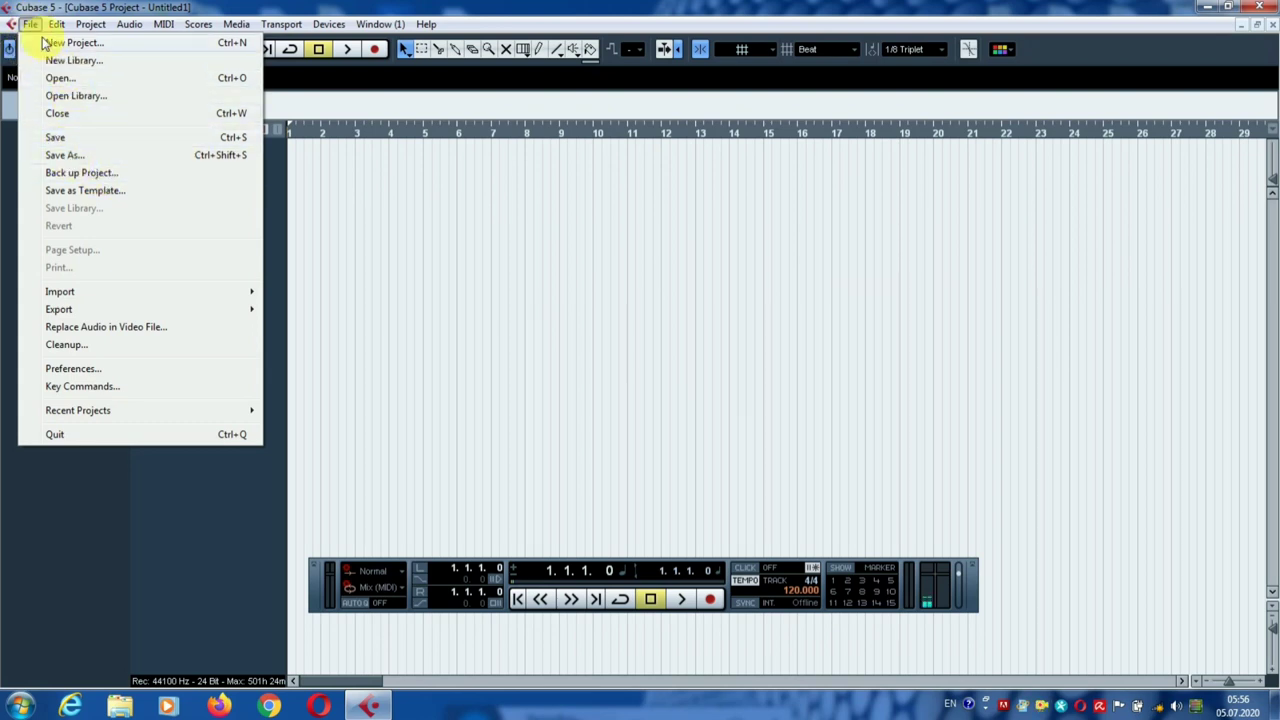
click(77, 160)
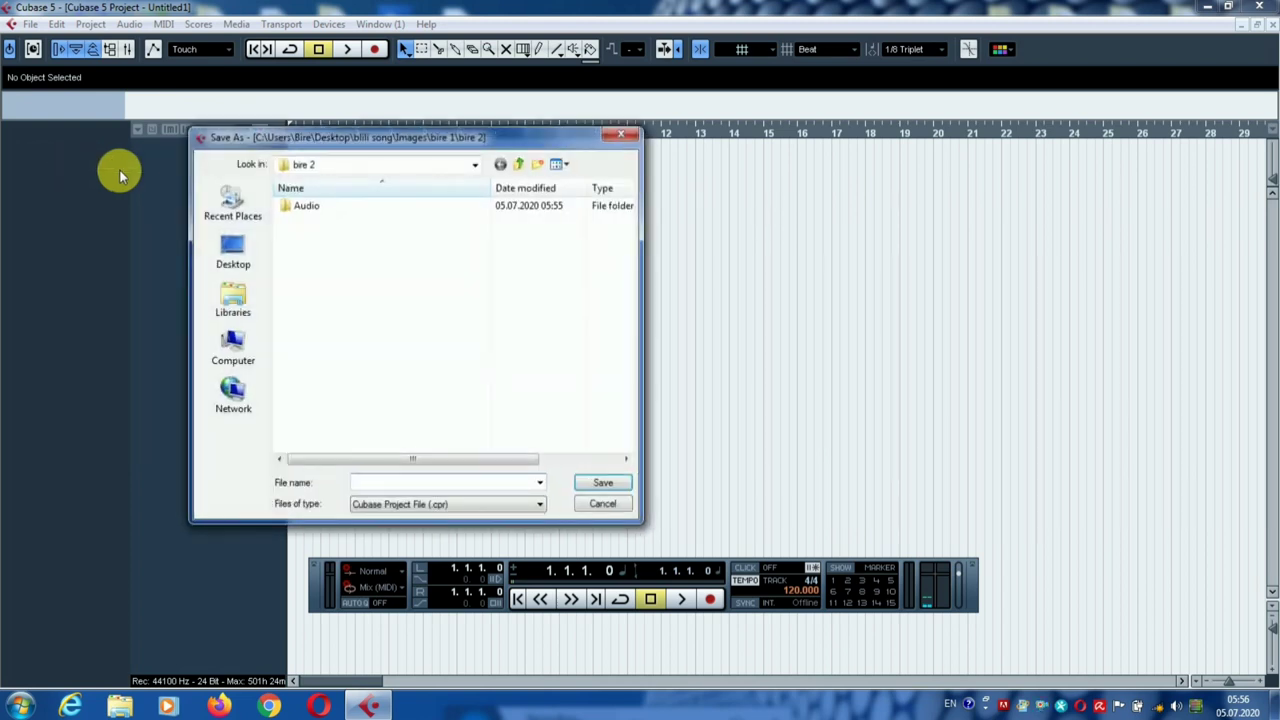
click(366, 483)
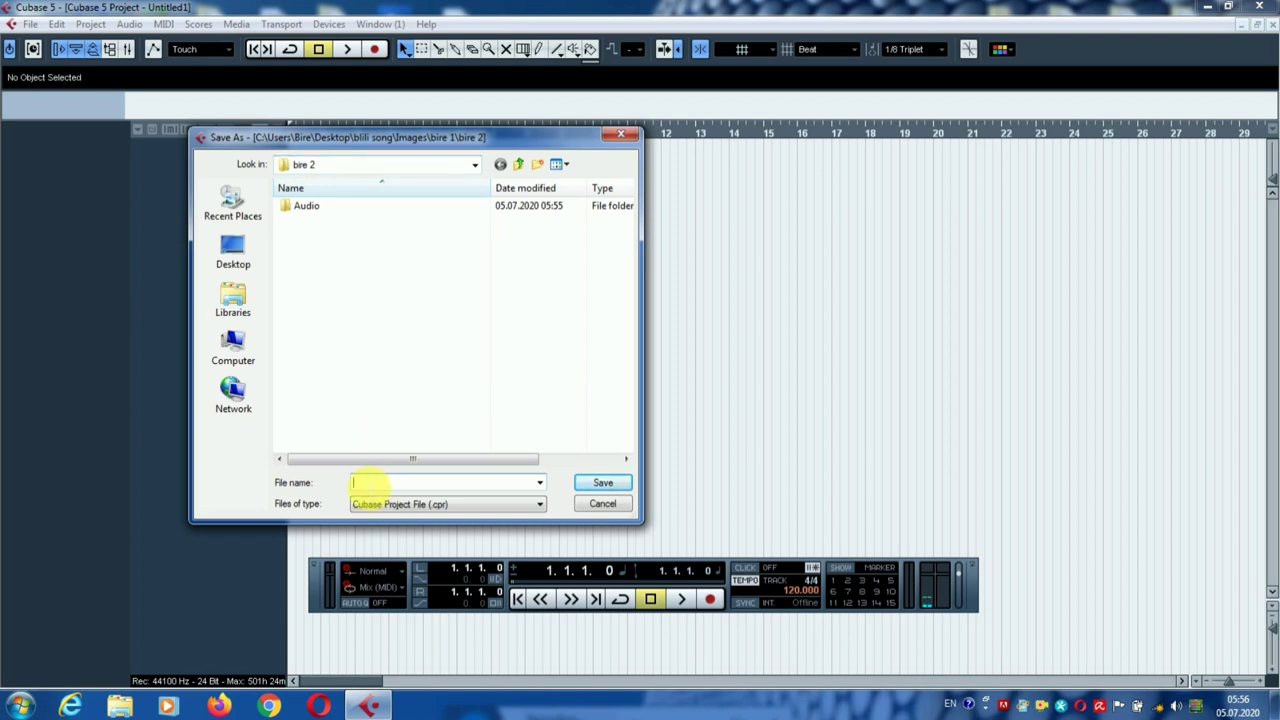
text(bire 2)
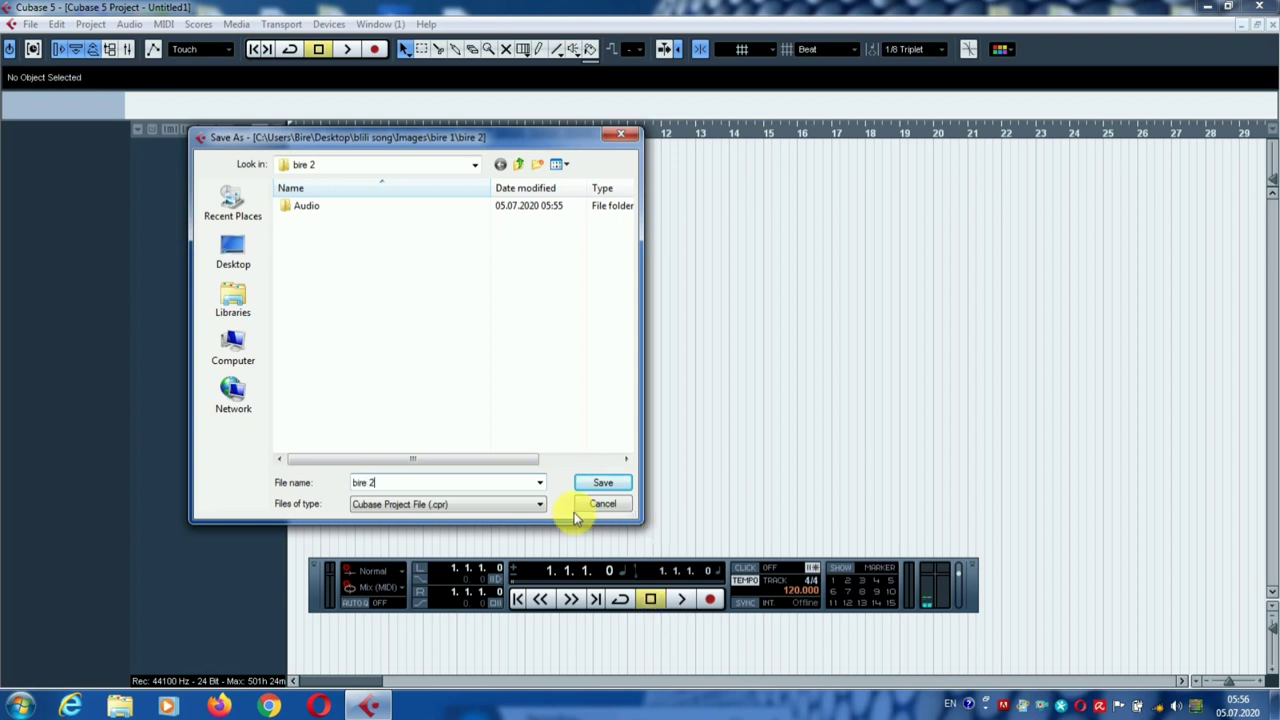
click(601, 485)
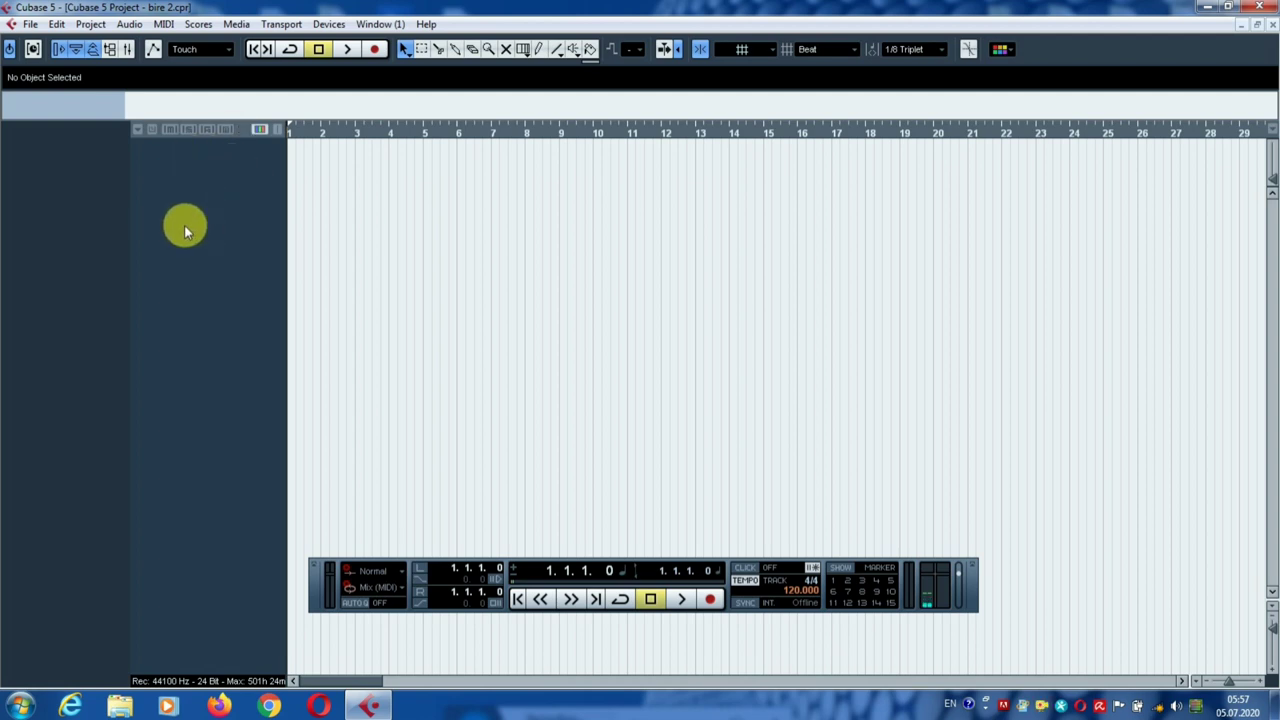
- Add one audio track with the Mono configuration to the empty project
right_click(197, 169)
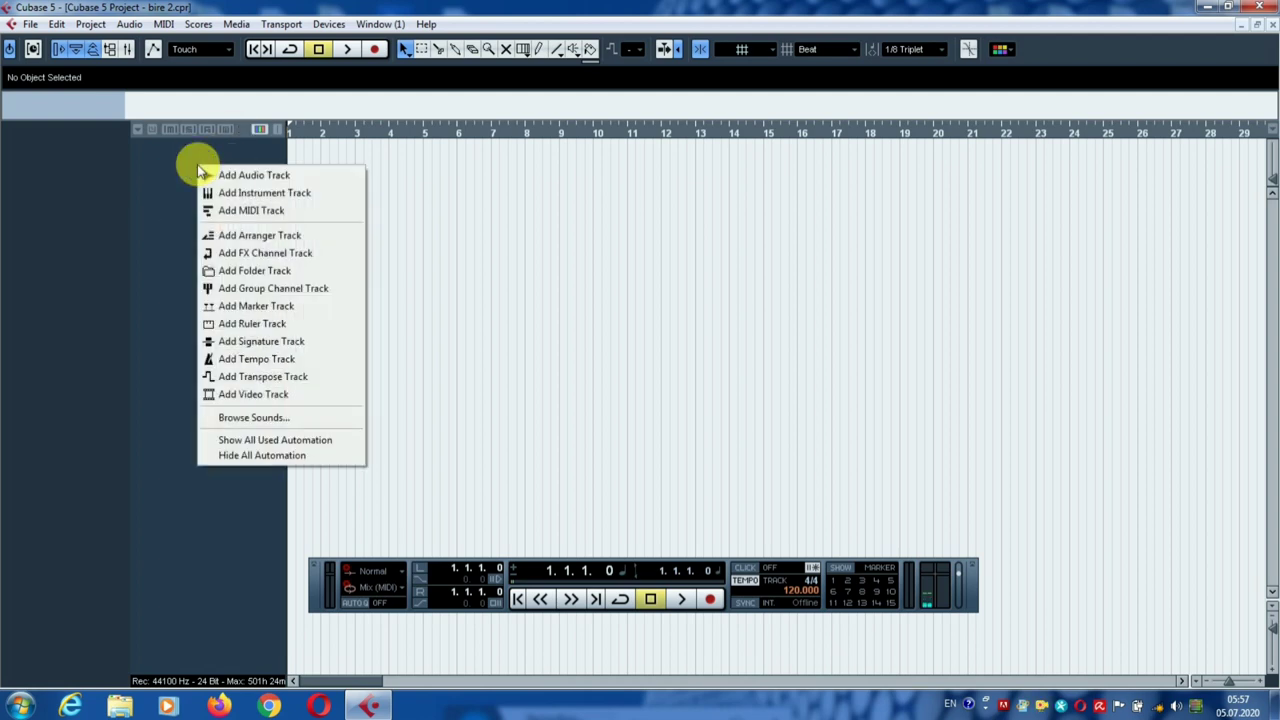
click(254, 178)
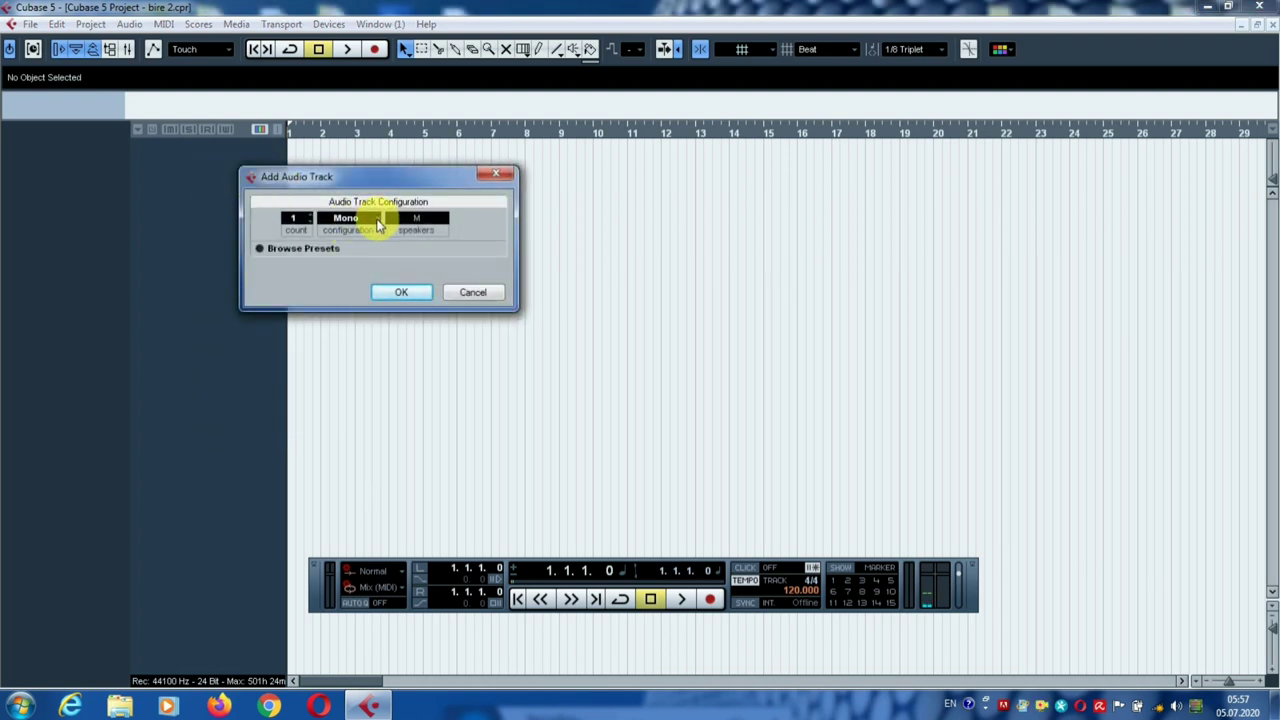
click(402, 292)
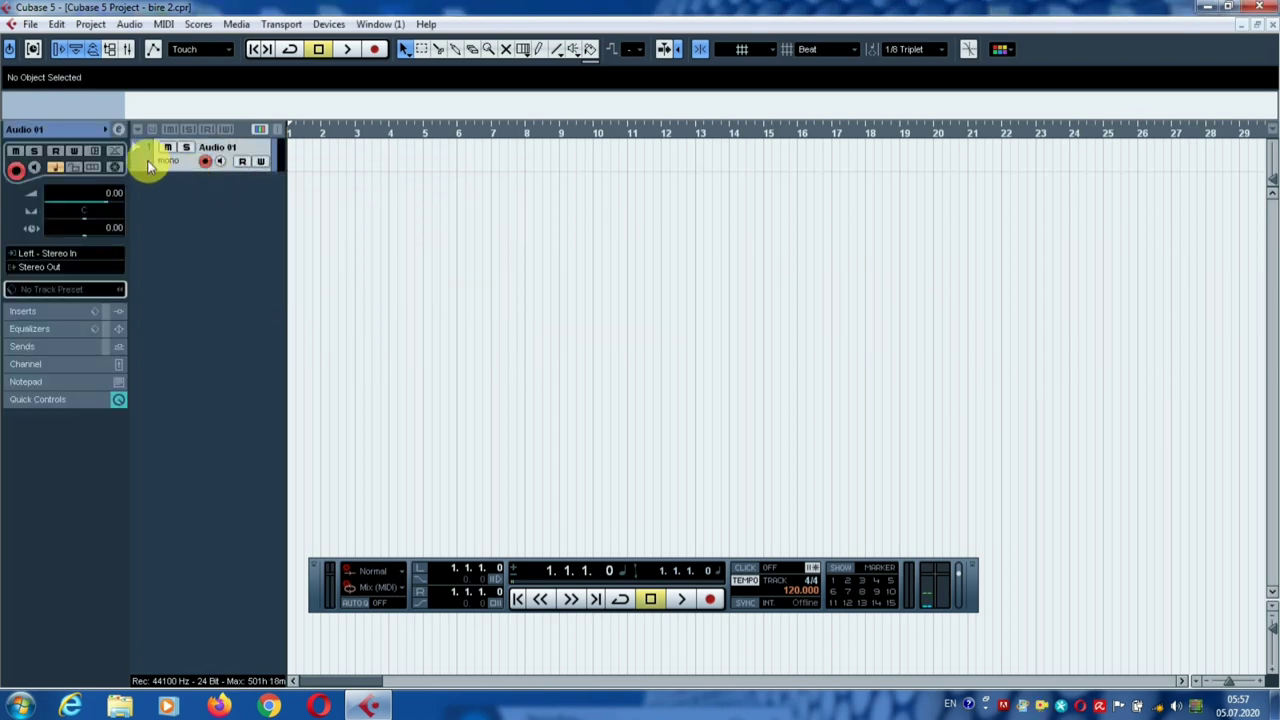
- Check the Focusrite USB ASIO driver and its ports in the Device Setup, then close it
click(329, 25)
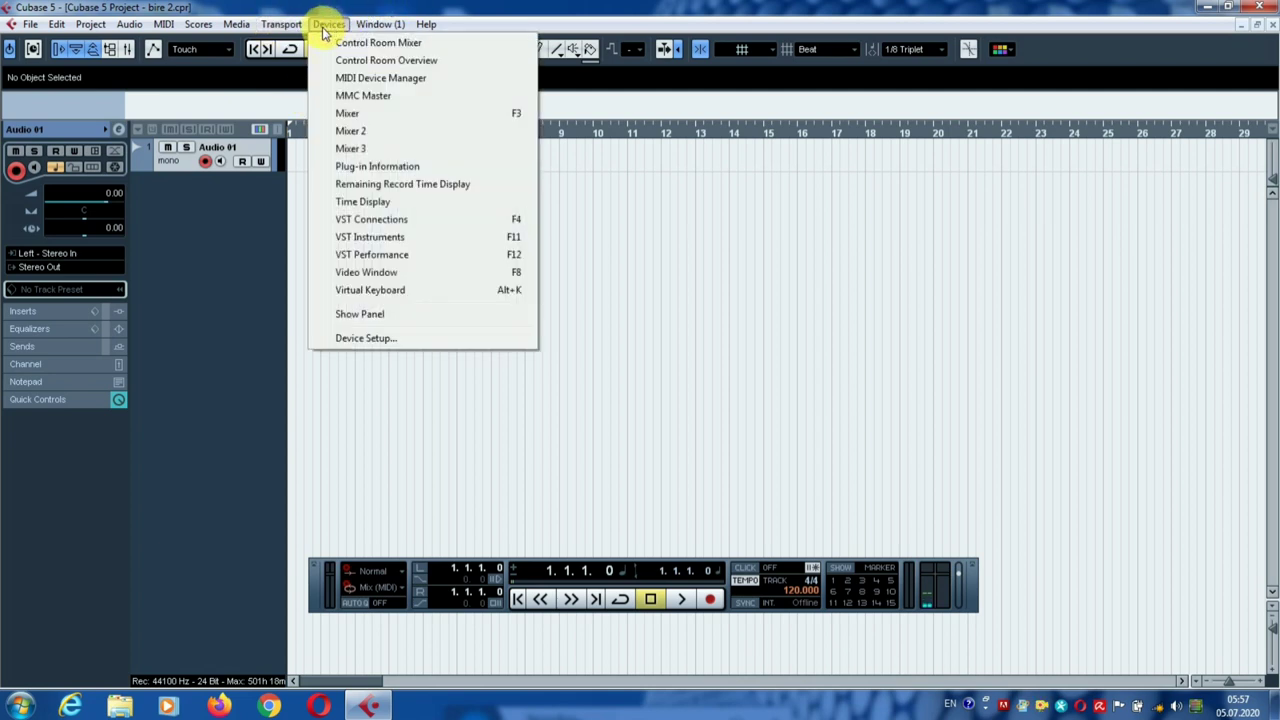
click(363, 340)
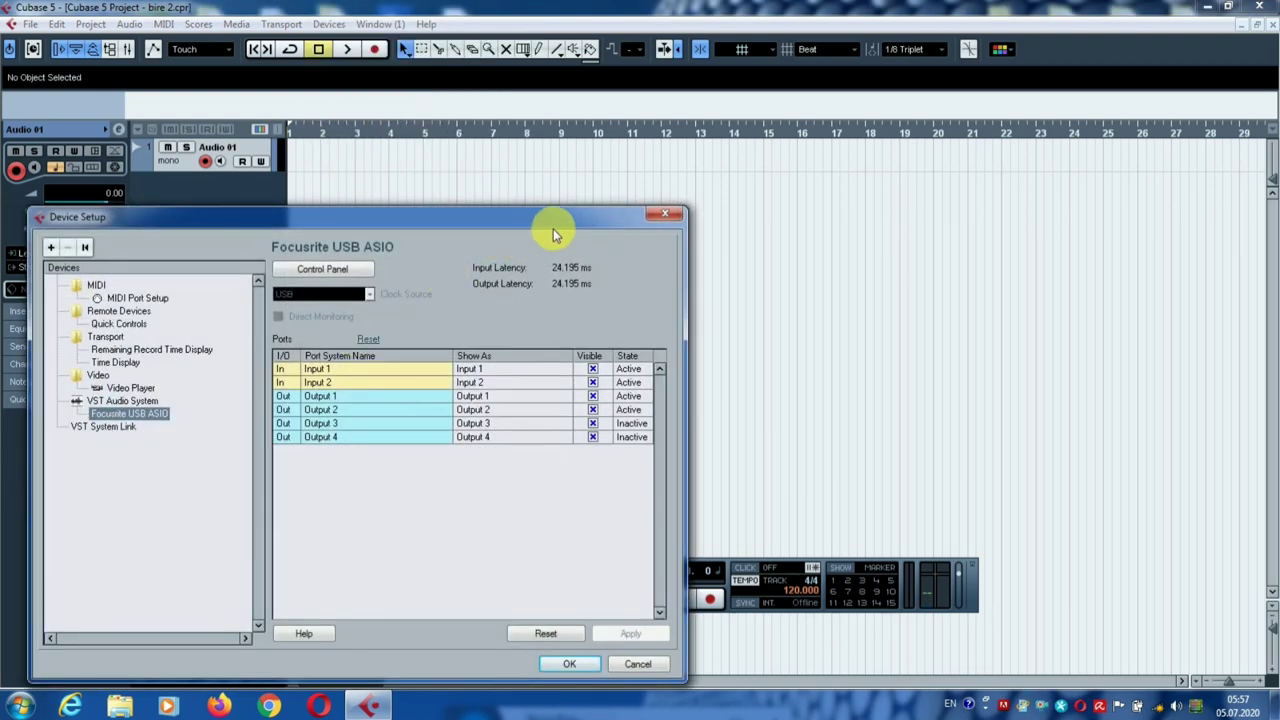
drag(565, 222, 743, 137)
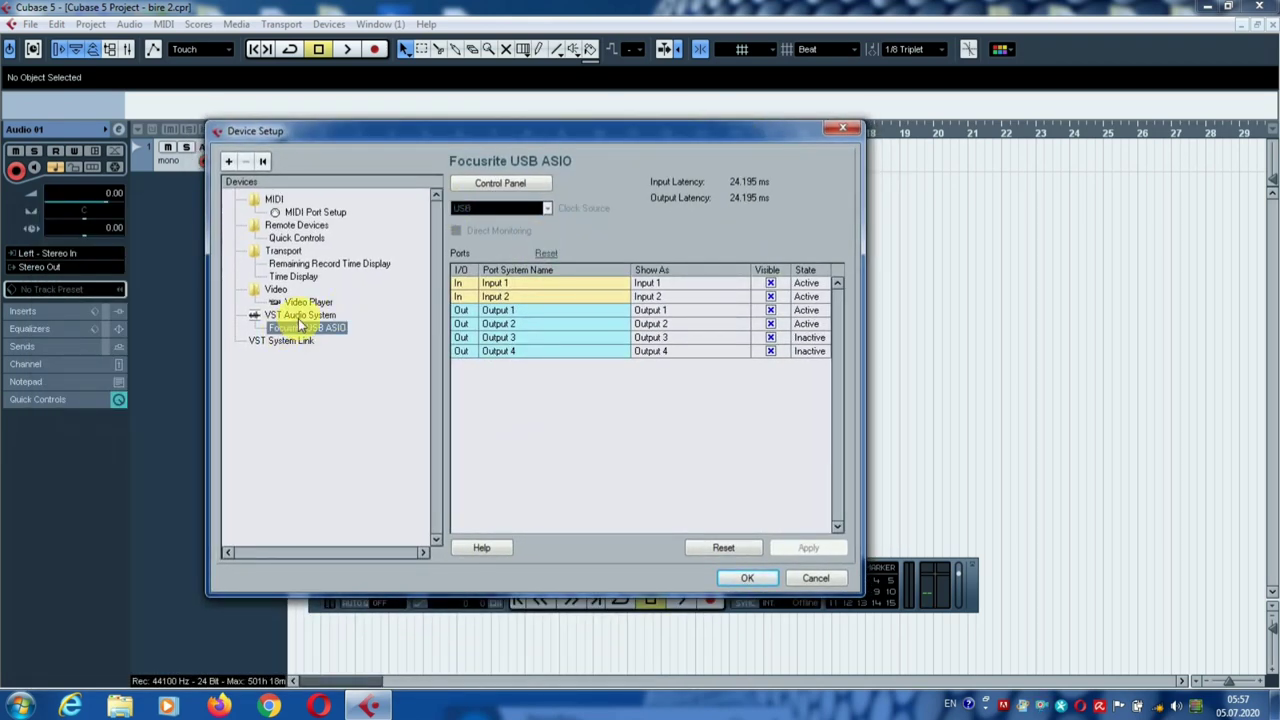
click(746, 578)
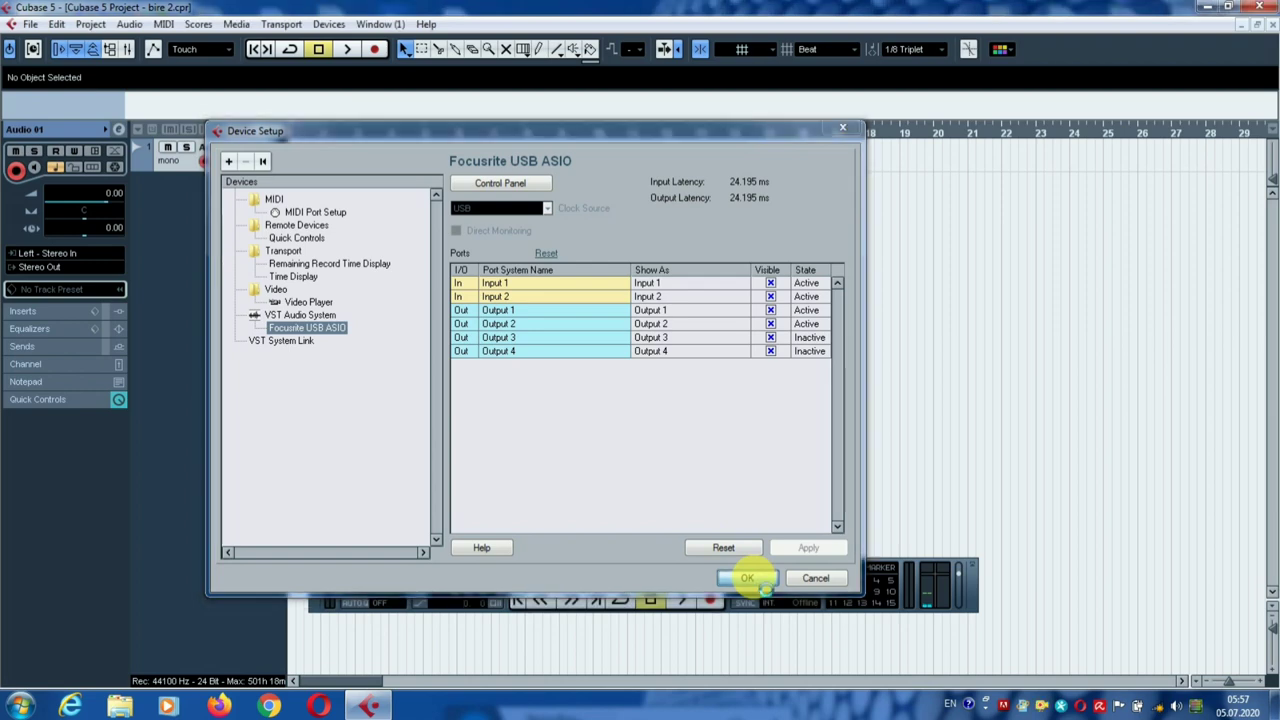
- Remove the Stereo In bus from the inputs in VST Connections, accepting its deletion although the project uses it
click(321, 24)
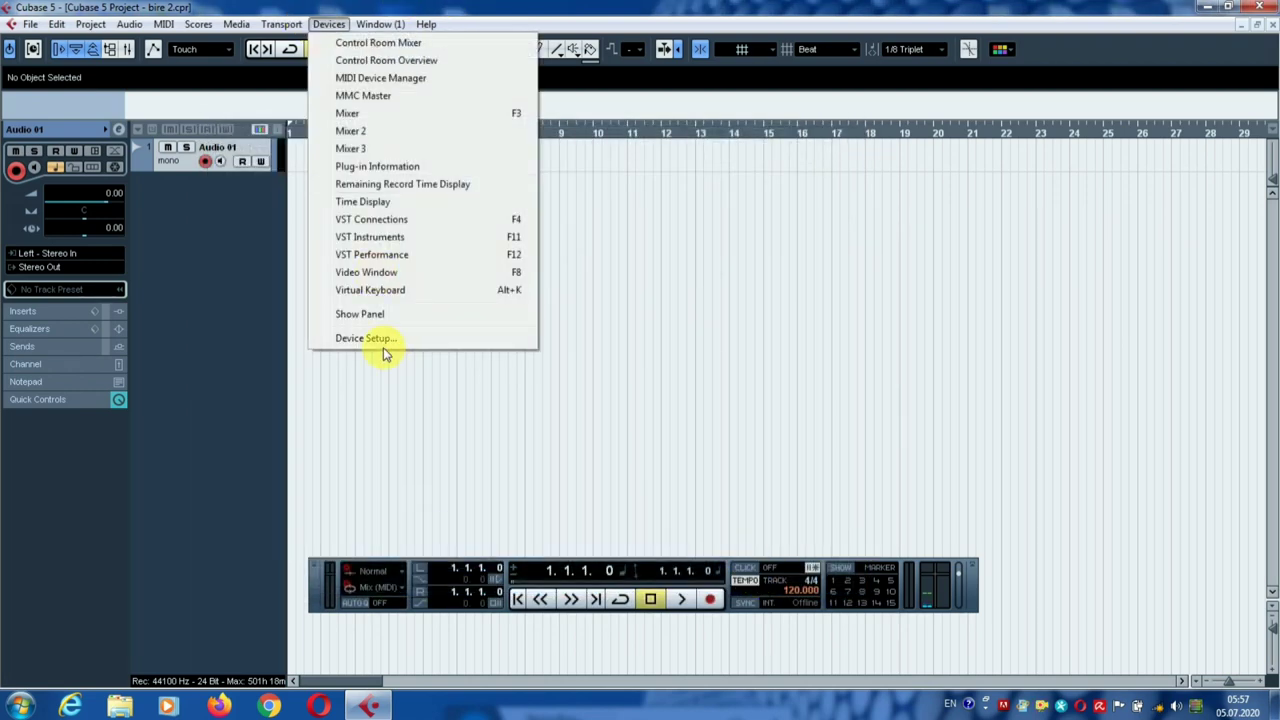
click(368, 219)
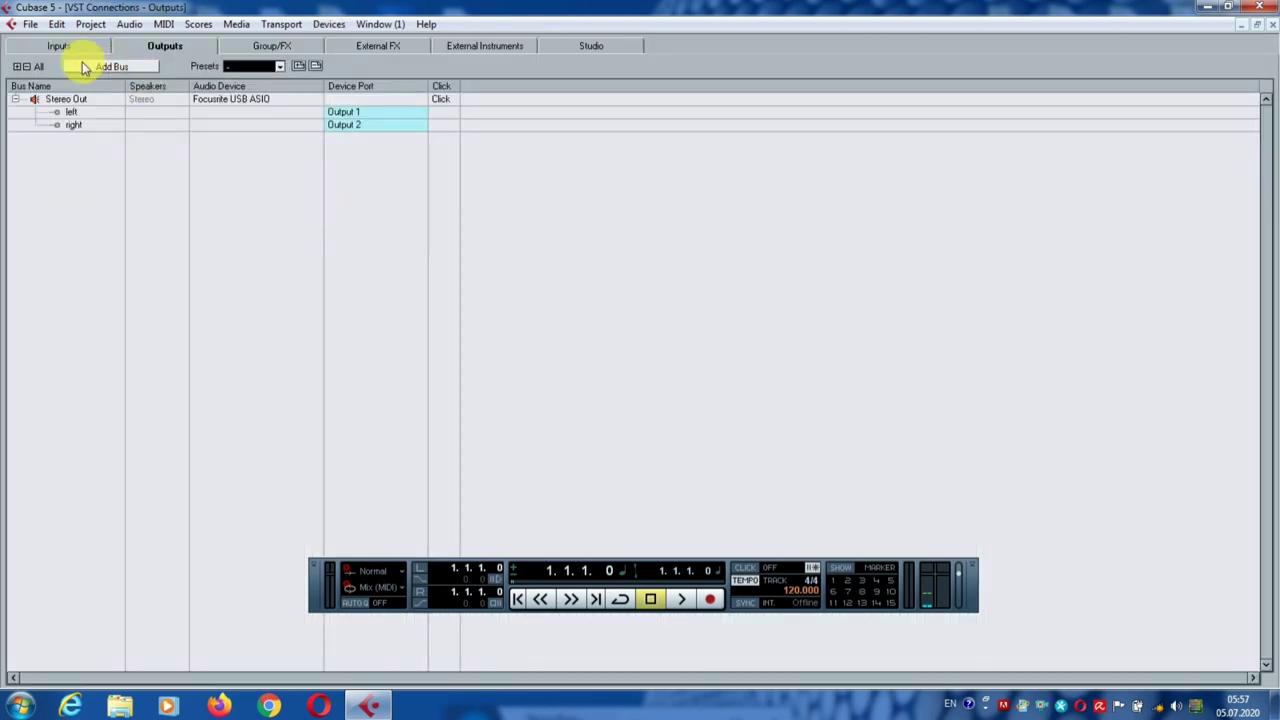
click(45, 50)
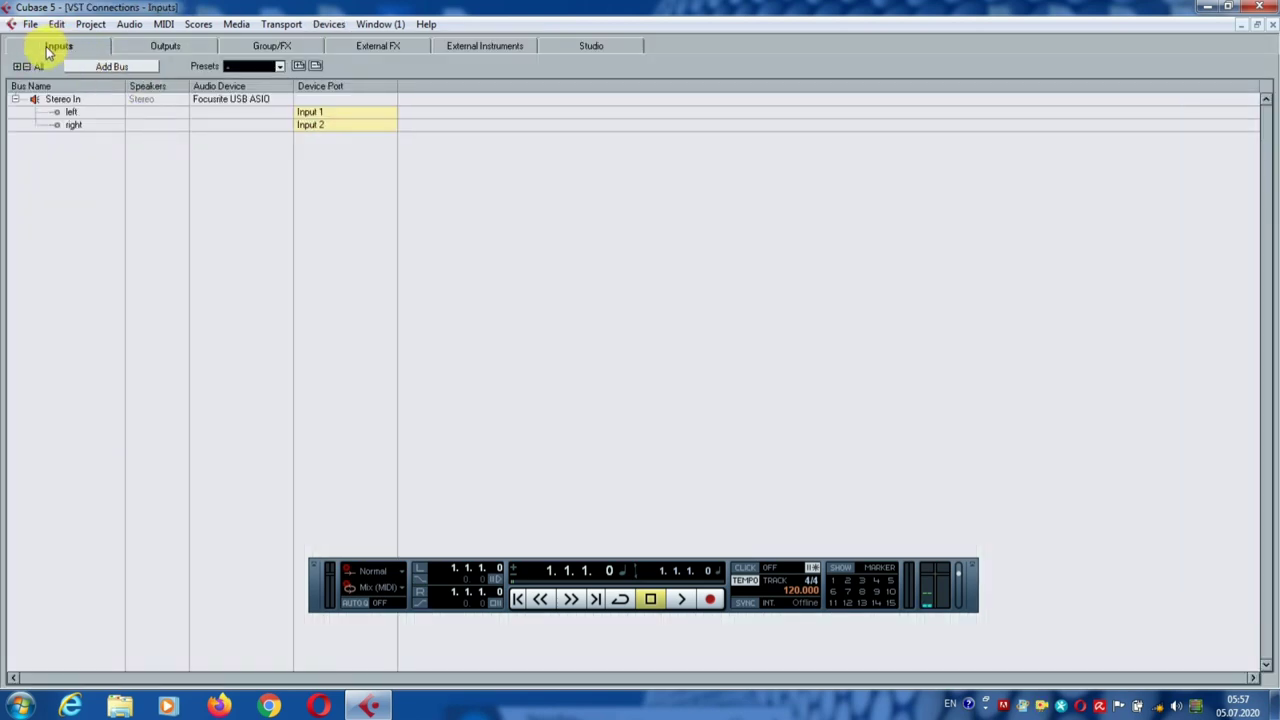
right_click(62, 101)
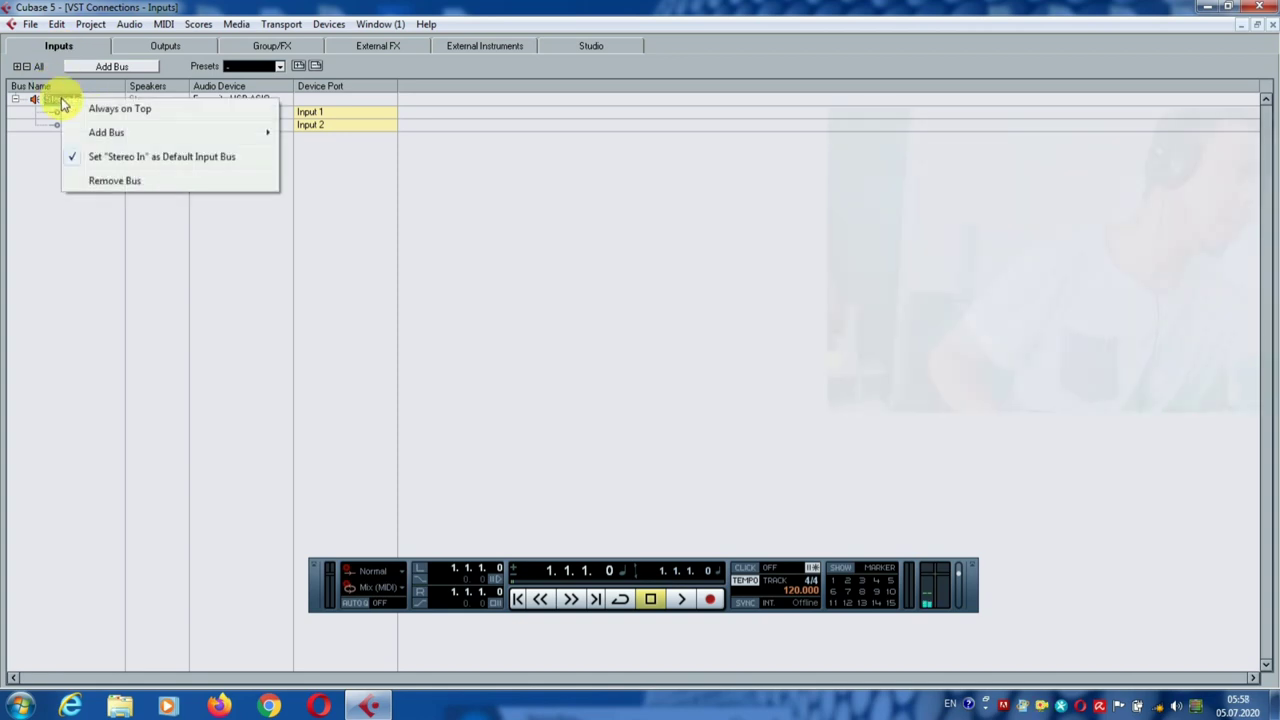
click(114, 183)
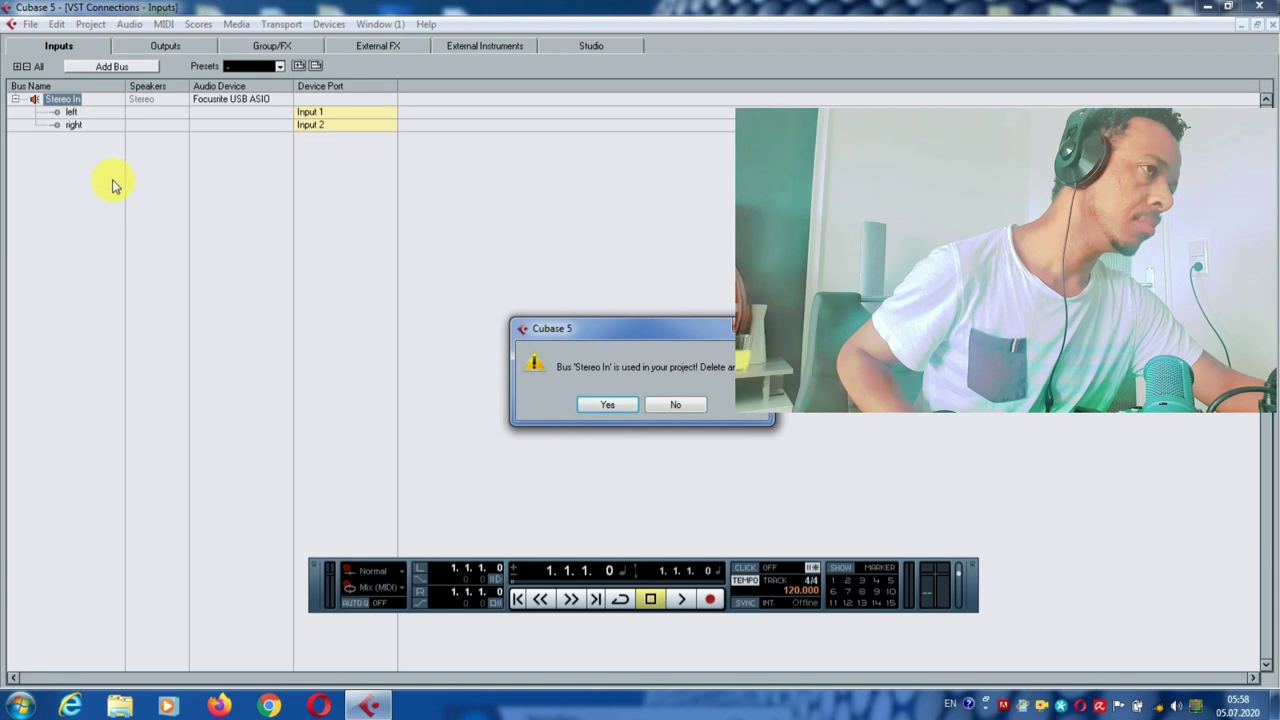
click(597, 404)
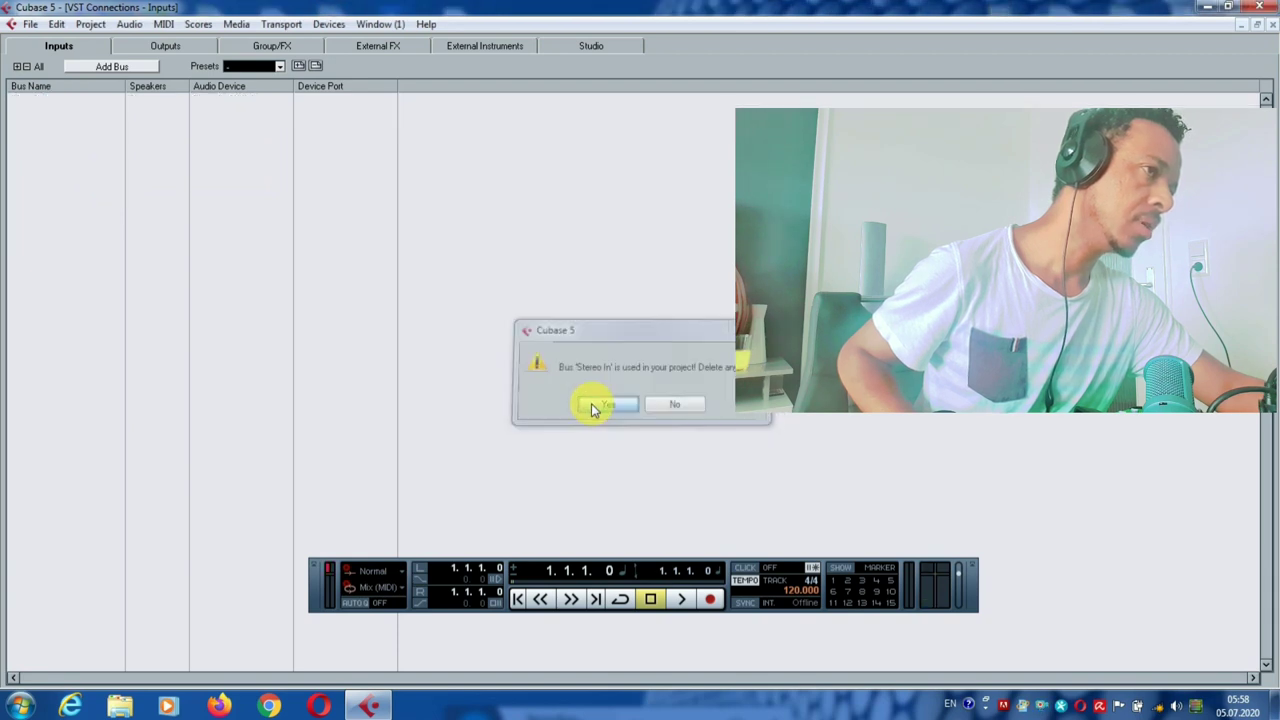
- Add a Mono input bus, review the output bus assignments, and close VST Connections
right_click(65, 111)
mouse_move(118, 148)
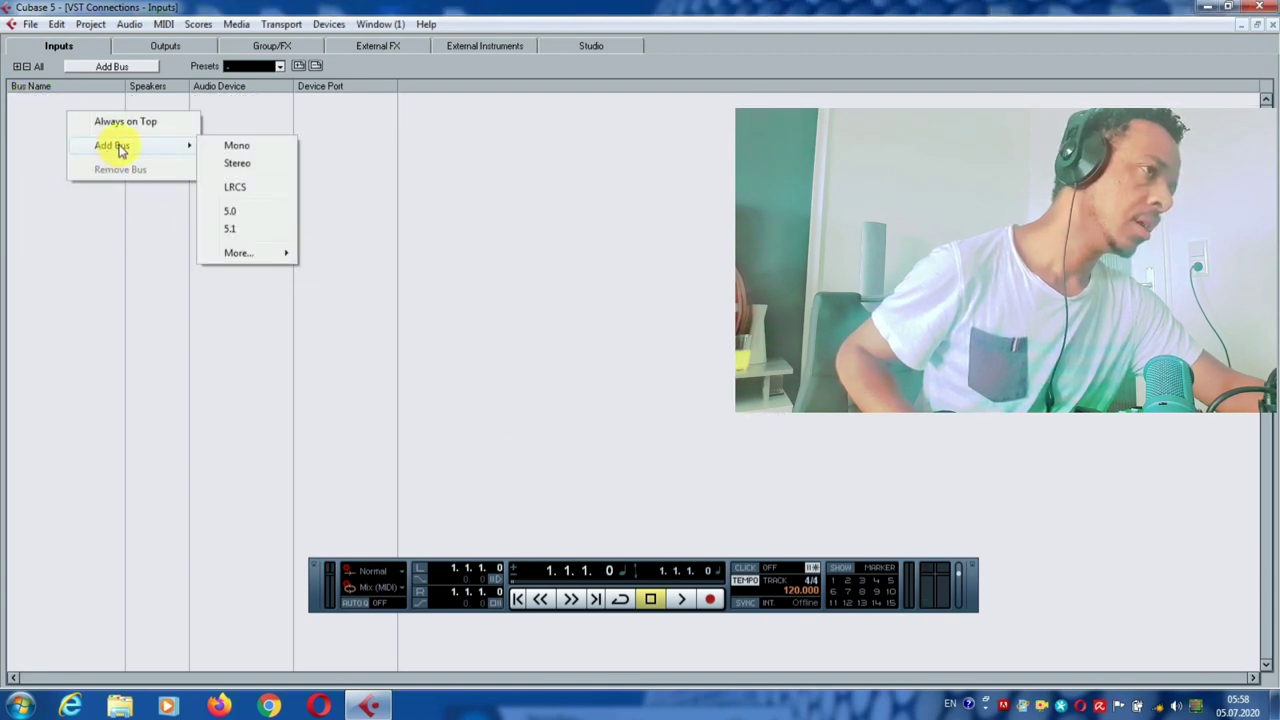
click(240, 146)
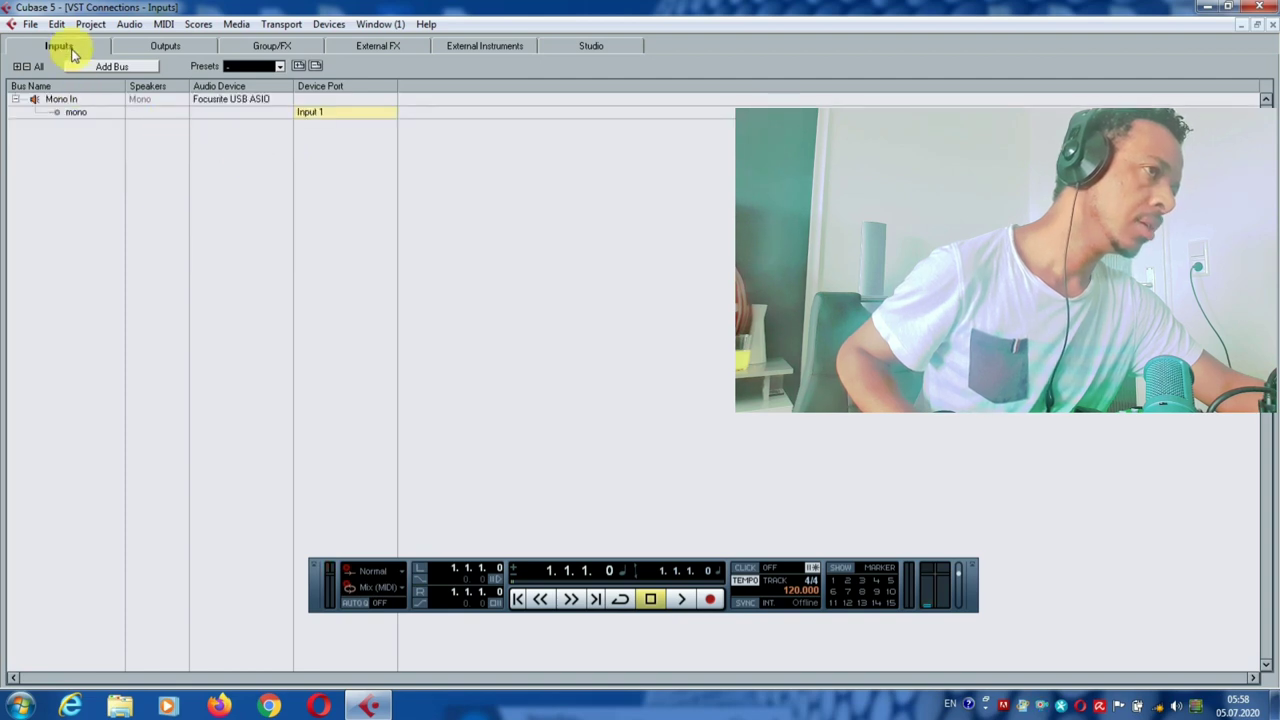
click(165, 48)
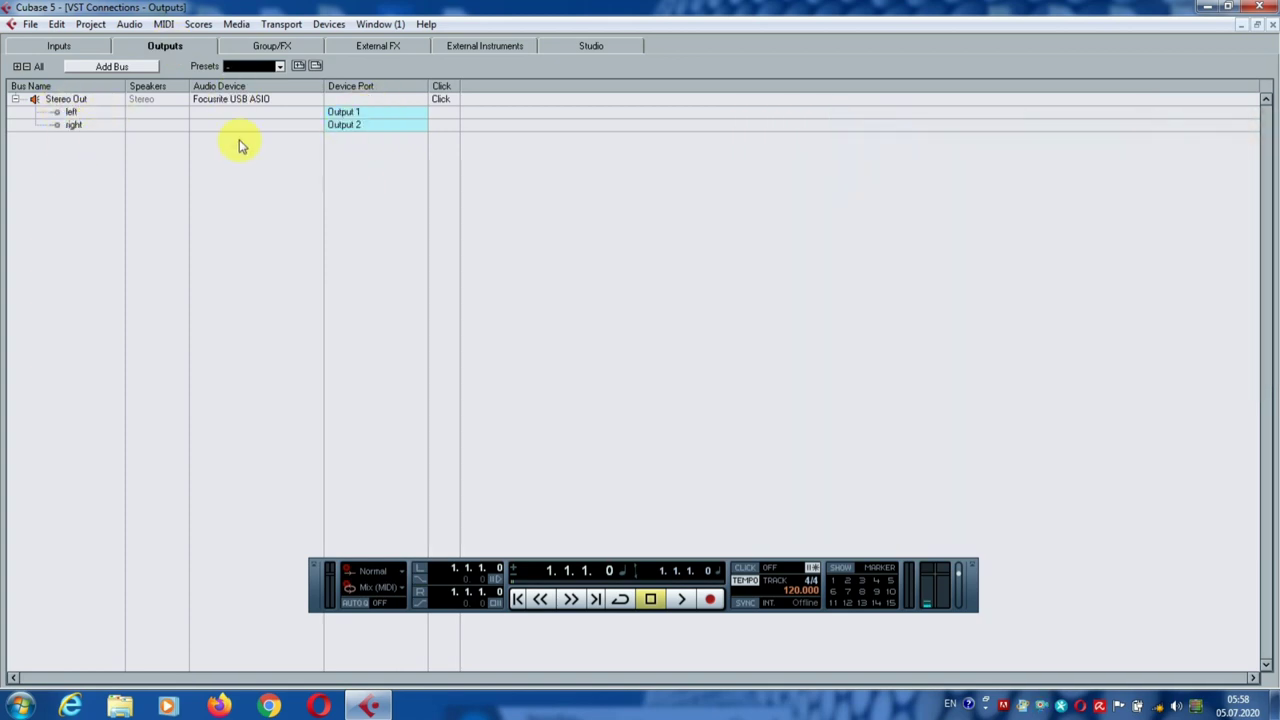
click(58, 45)
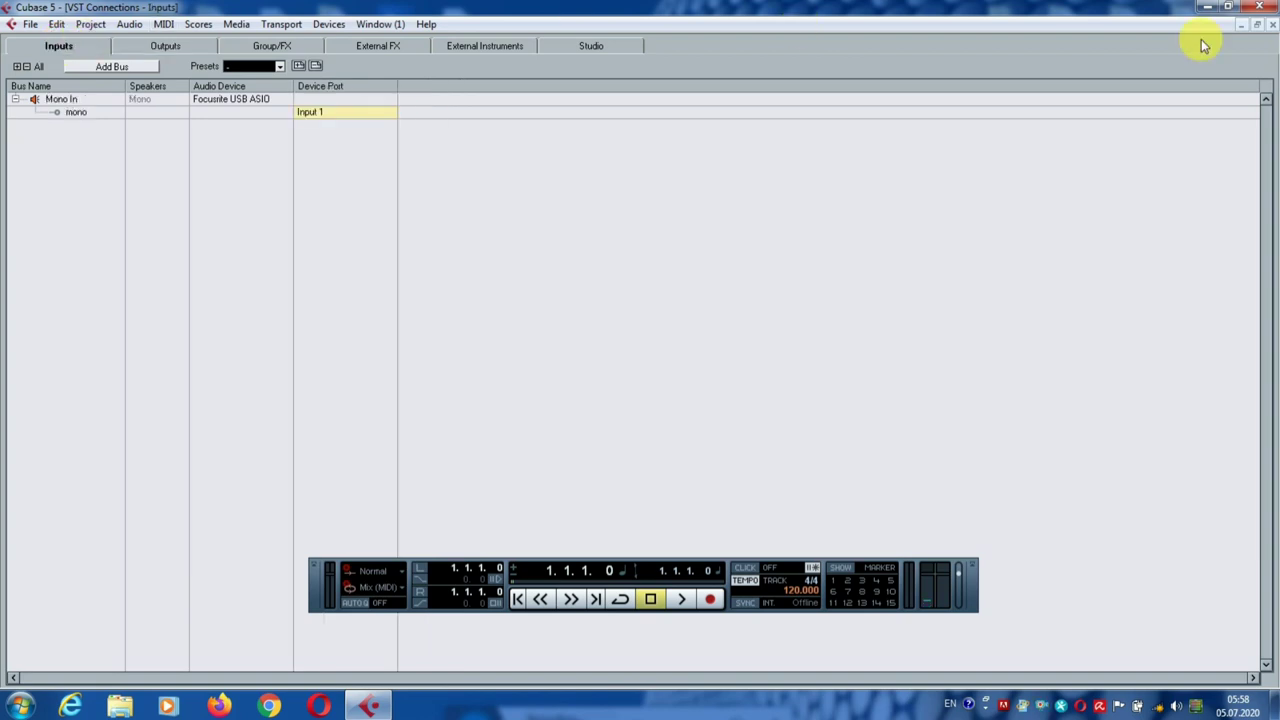
click(1272, 24)
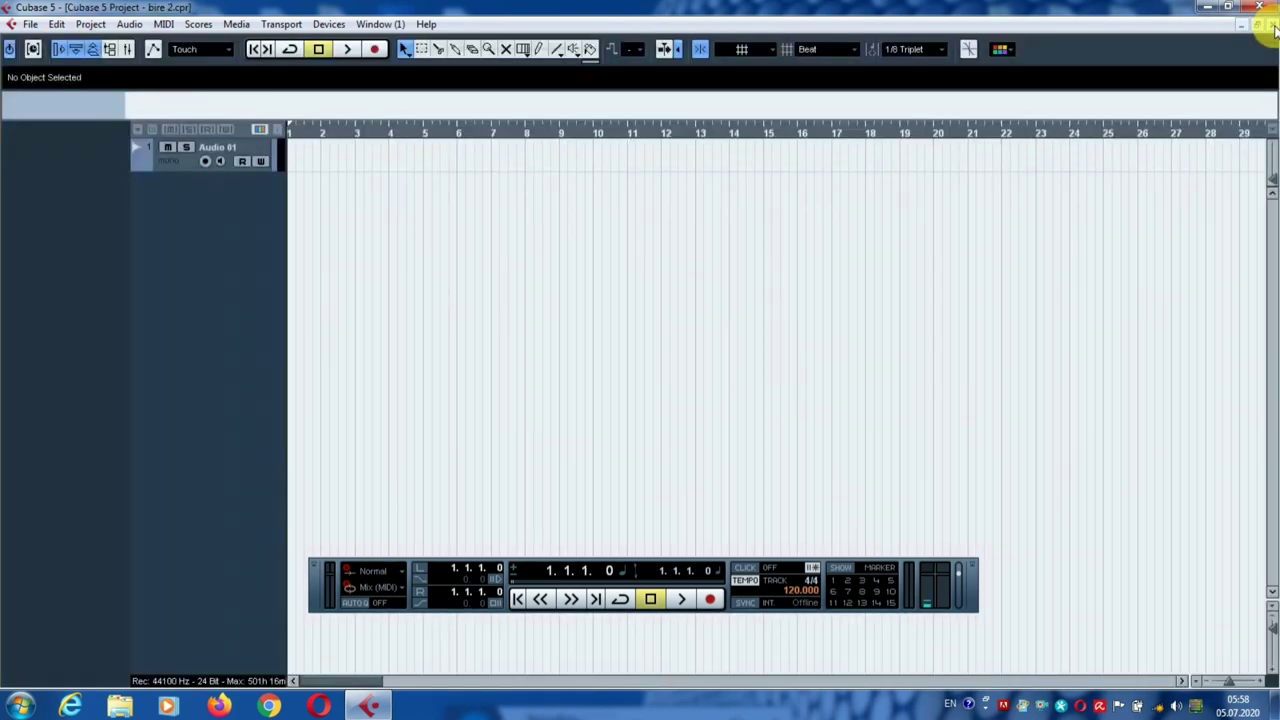
- Route the Audio 01 track's input to Mono In, make the track taller, and turn on its input monitoring
click(180, 162)
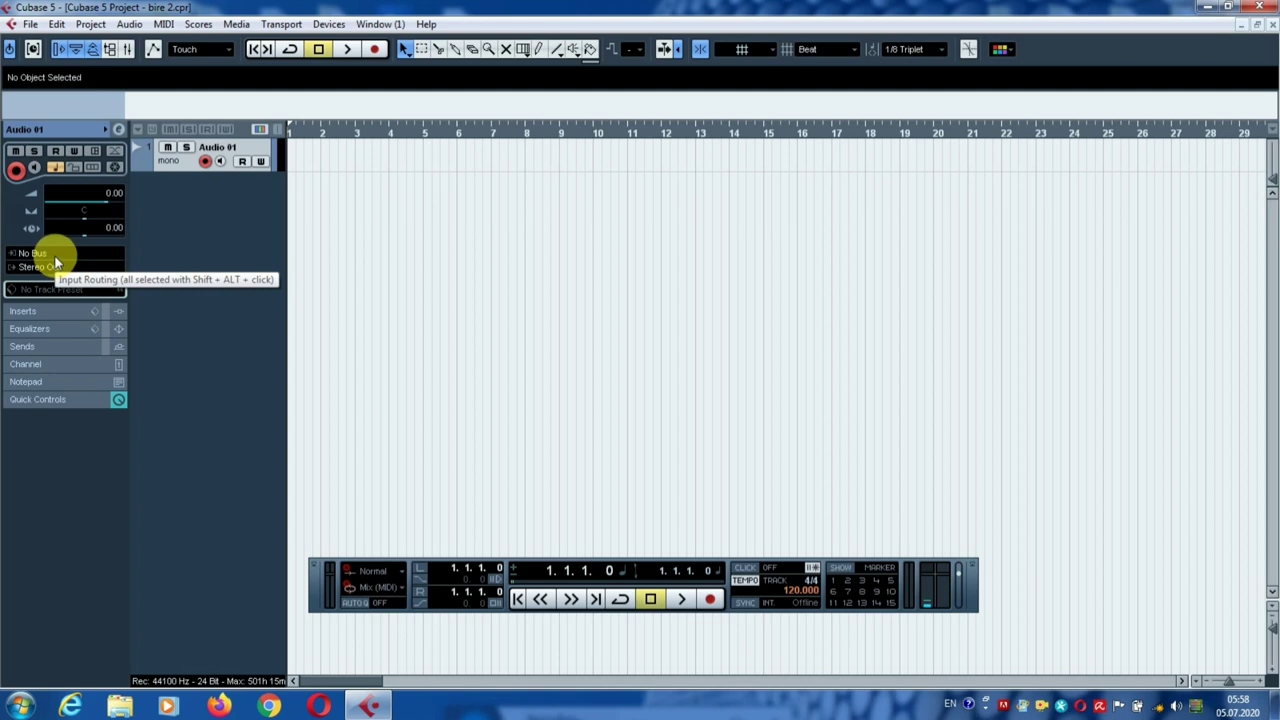
click(55, 258)
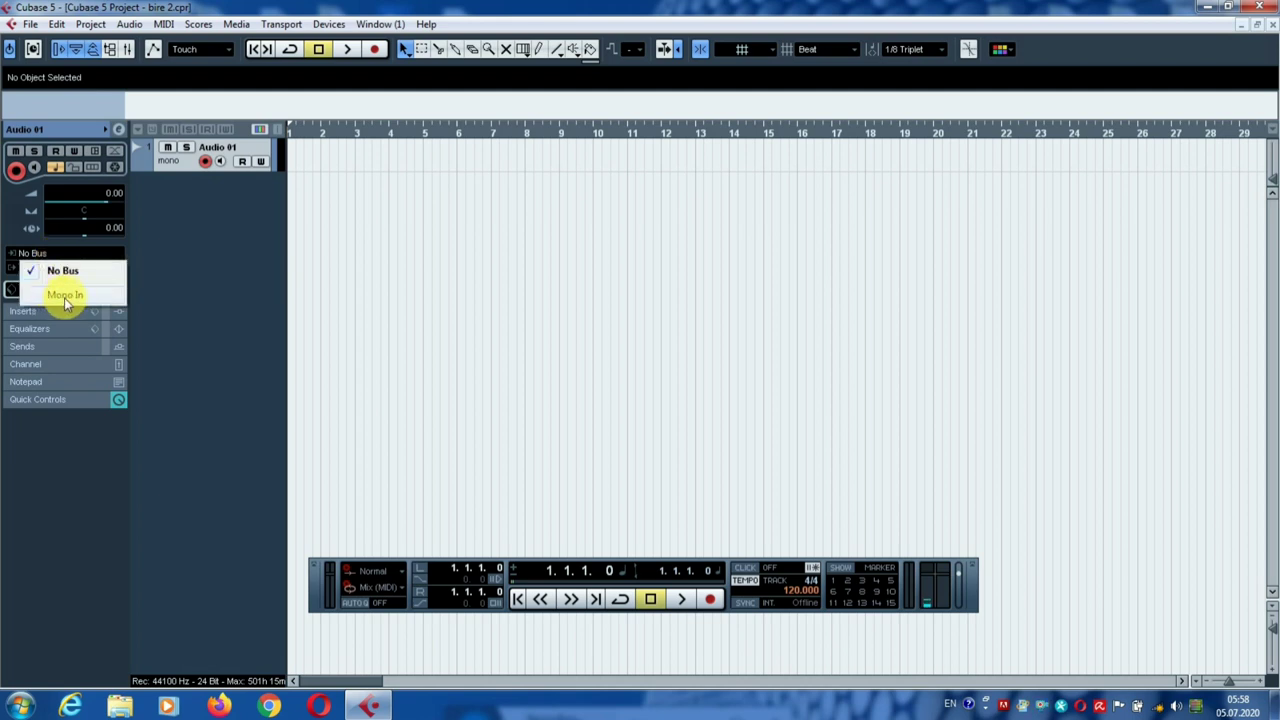
click(66, 296)
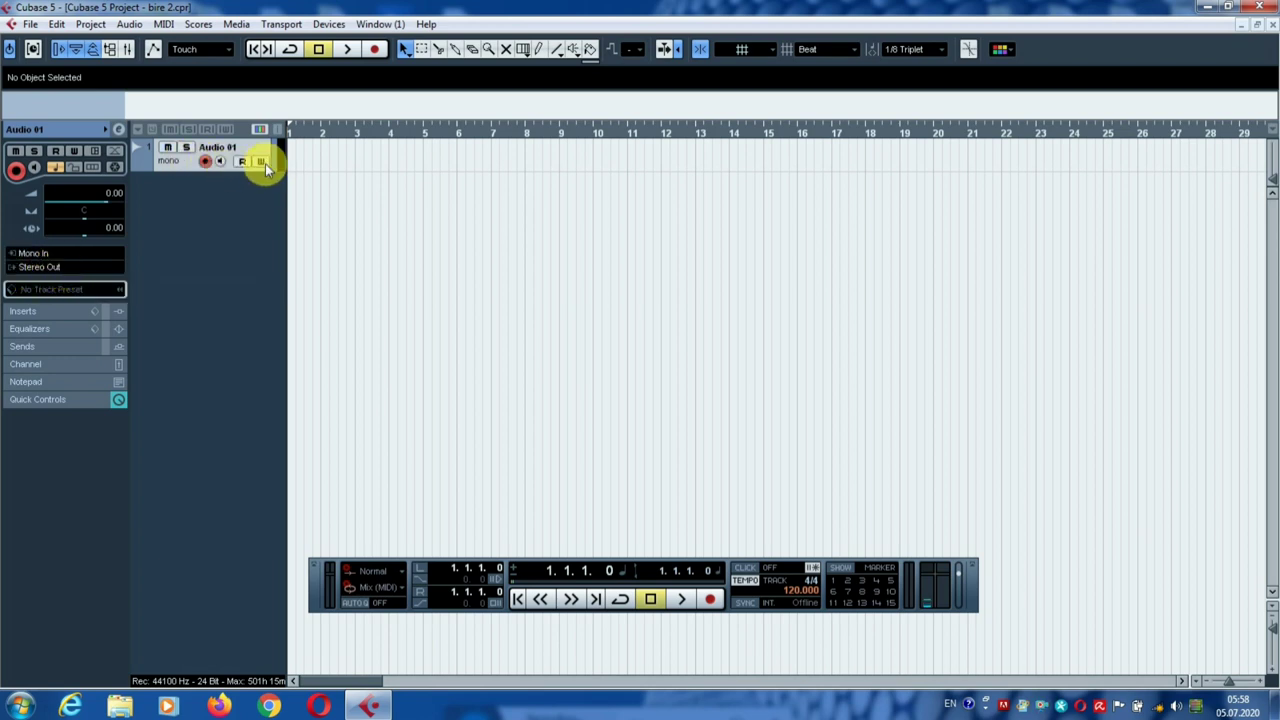
mouse_move(196, 176)
mouse_down()
mouse_move(189, 206)
mouse_move(185, 192)
mouse_up()
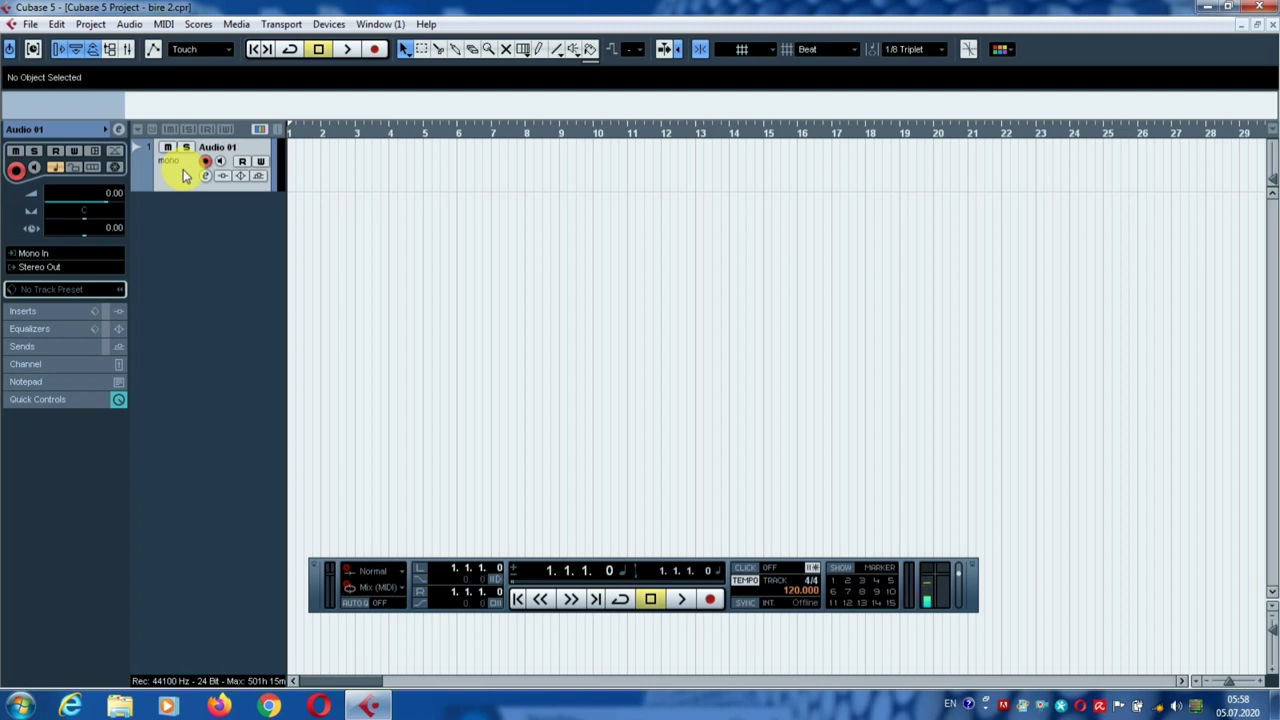
click(221, 162)
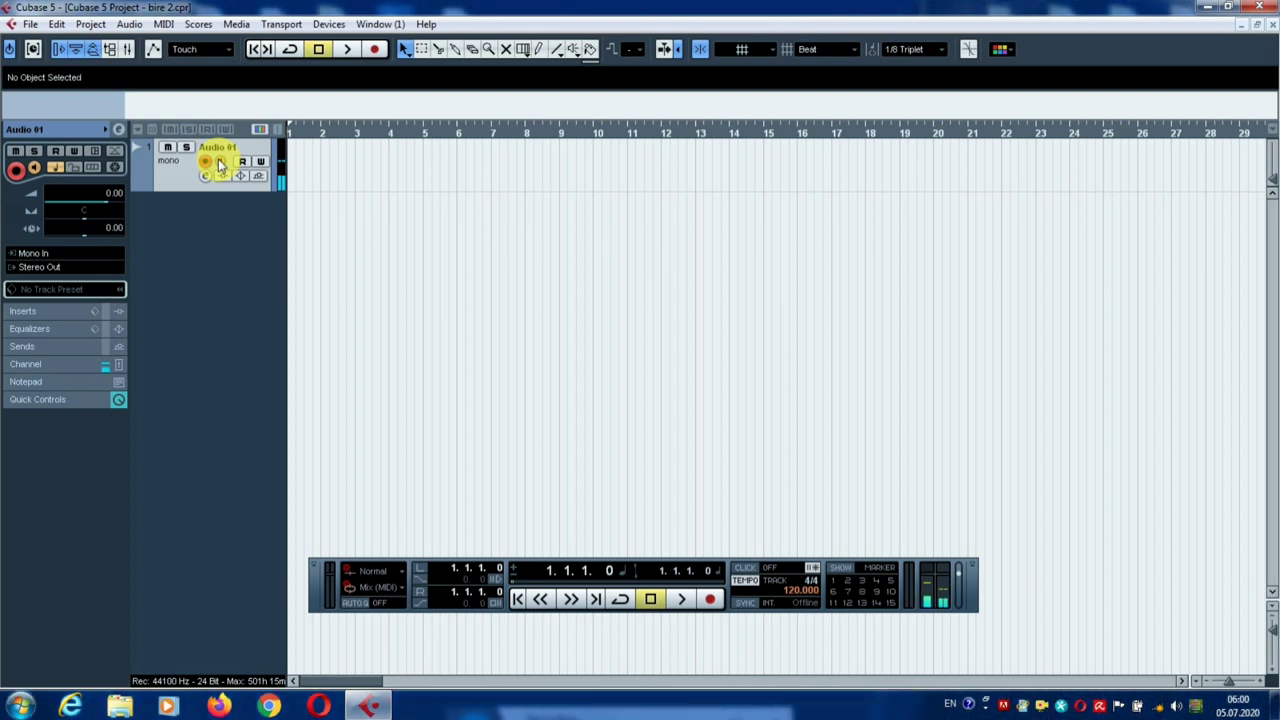
- Add a second mono audio track below Audio 01 and turn on its input monitoring
right_click(196, 213)
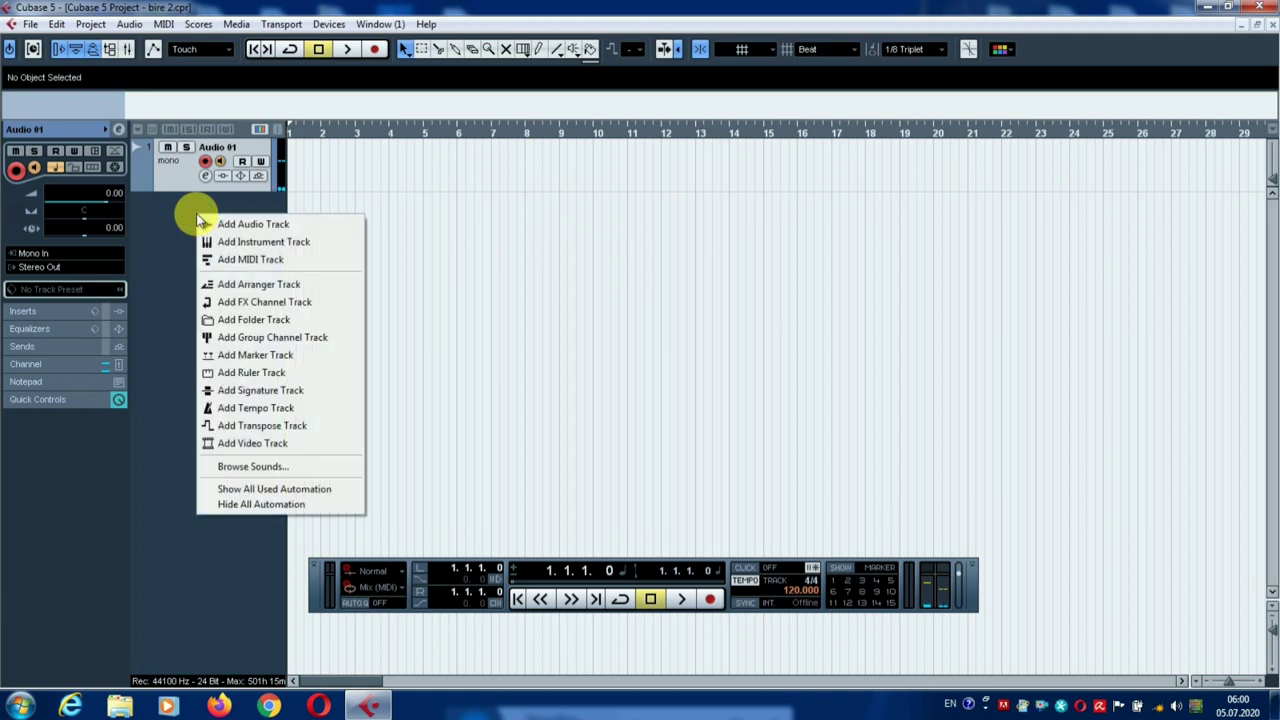
click(257, 229)
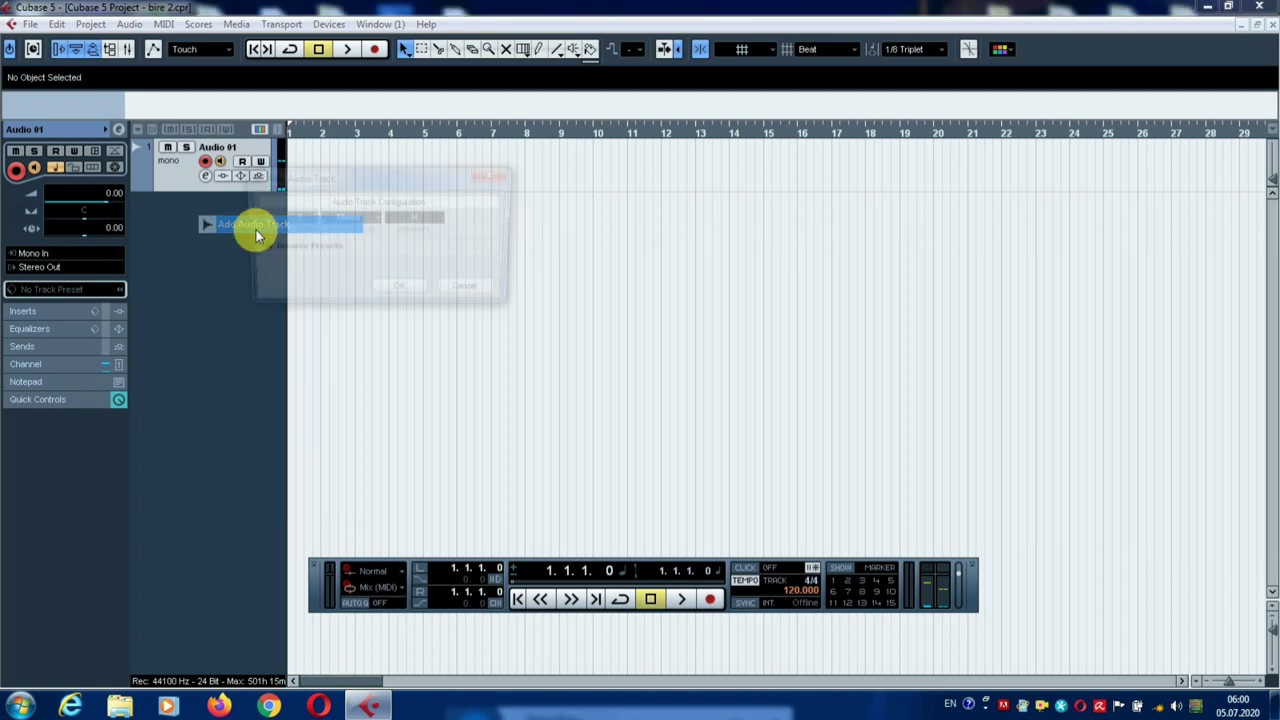
click(400, 292)
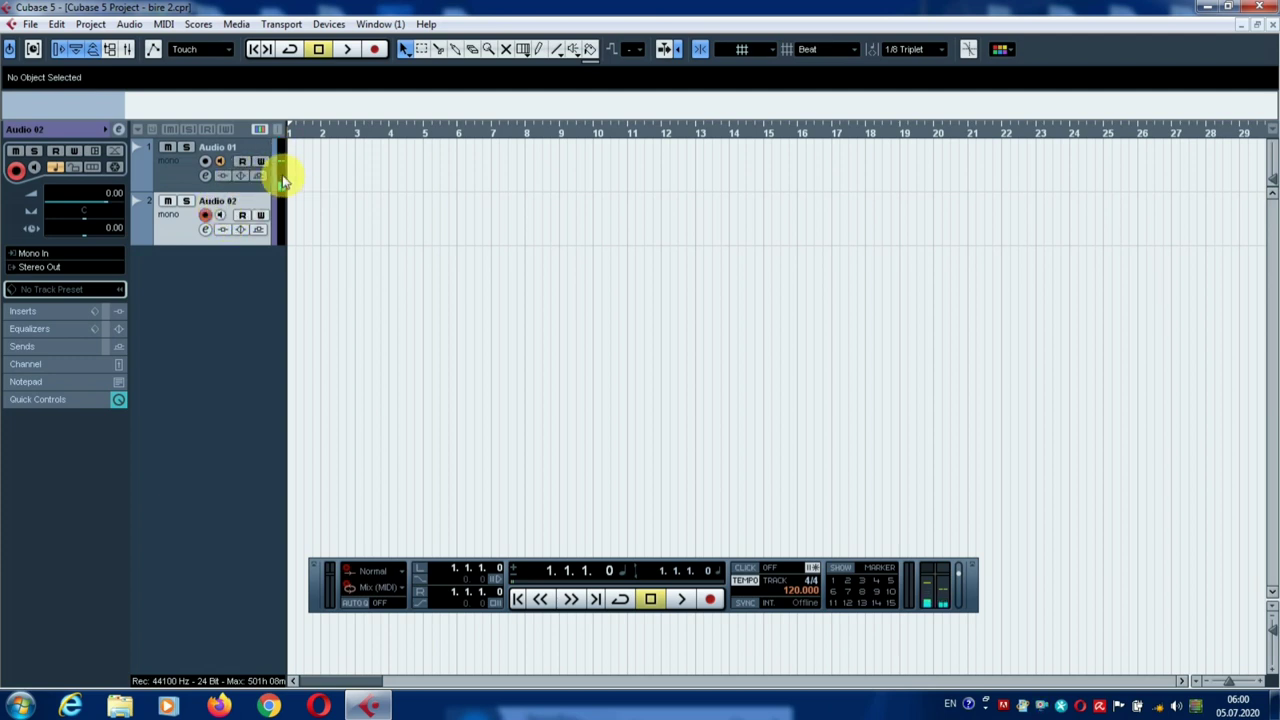
click(221, 217)
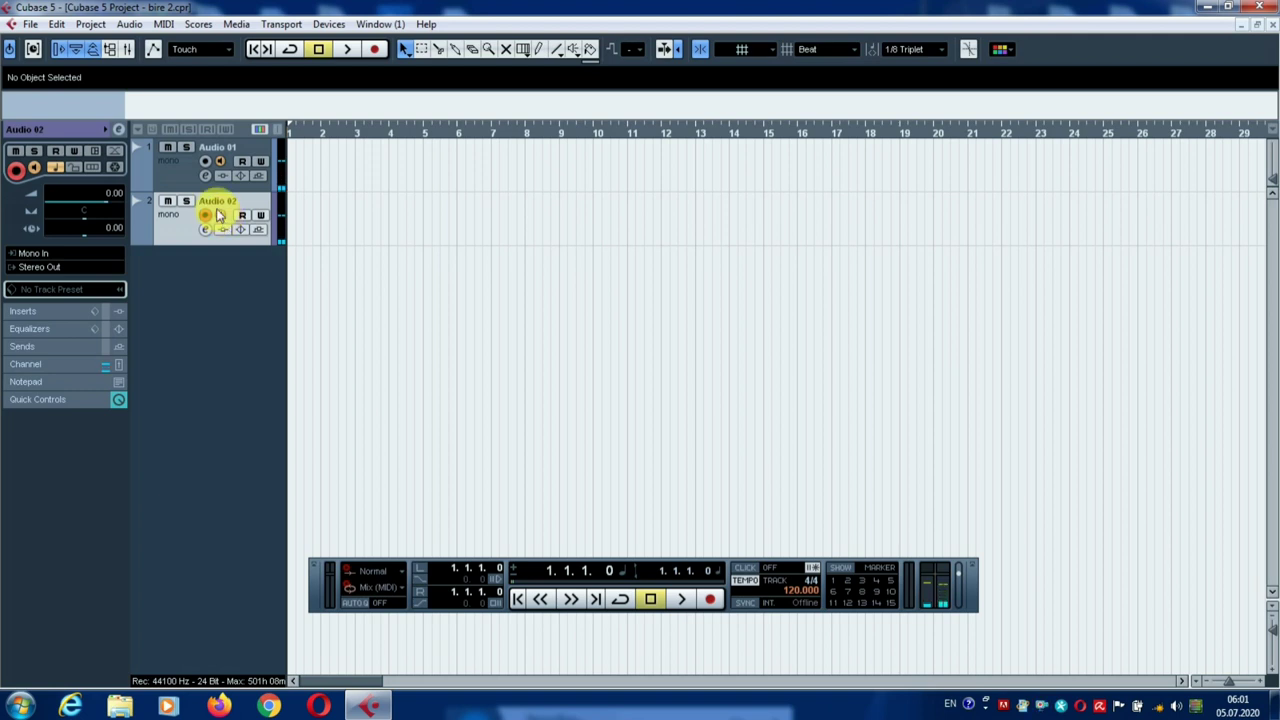
- Record-enable Audio 01 and Audio 02 together, record on both from bar 1, and continue recording from bar 17
click(184, 177)
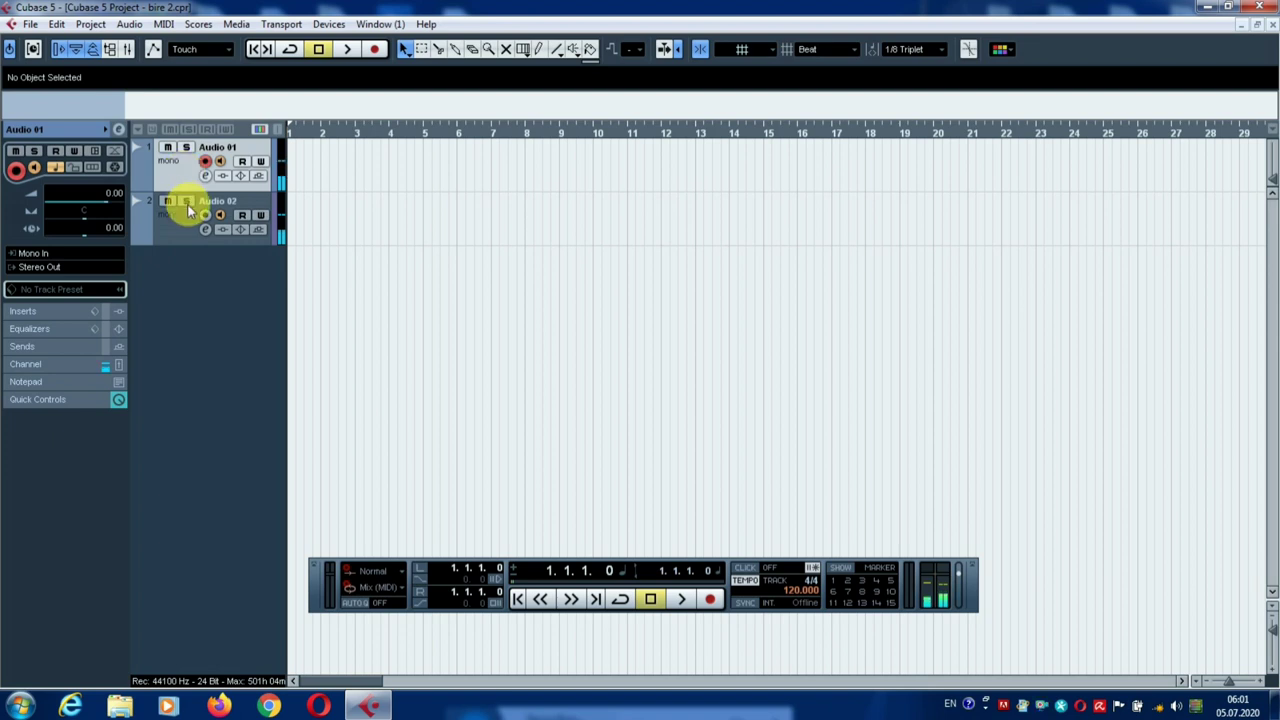
ctrl+click(175, 237)
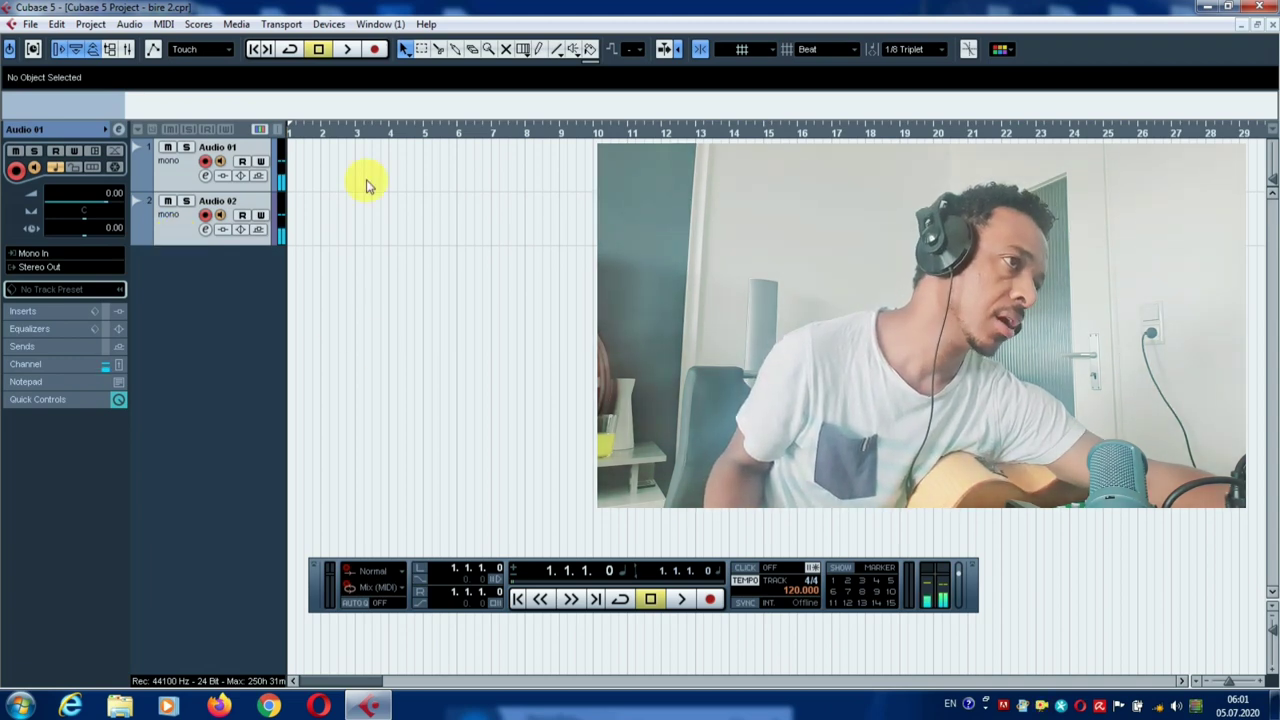
click(372, 50)
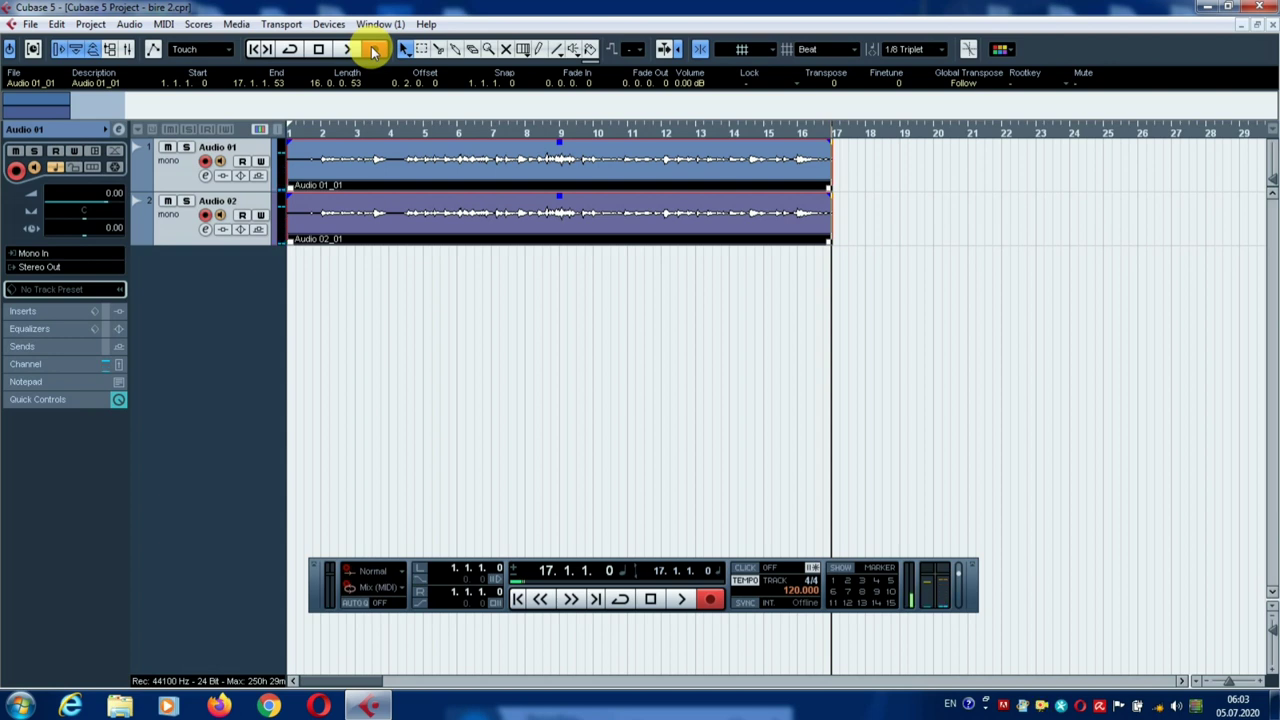
click(372, 50)
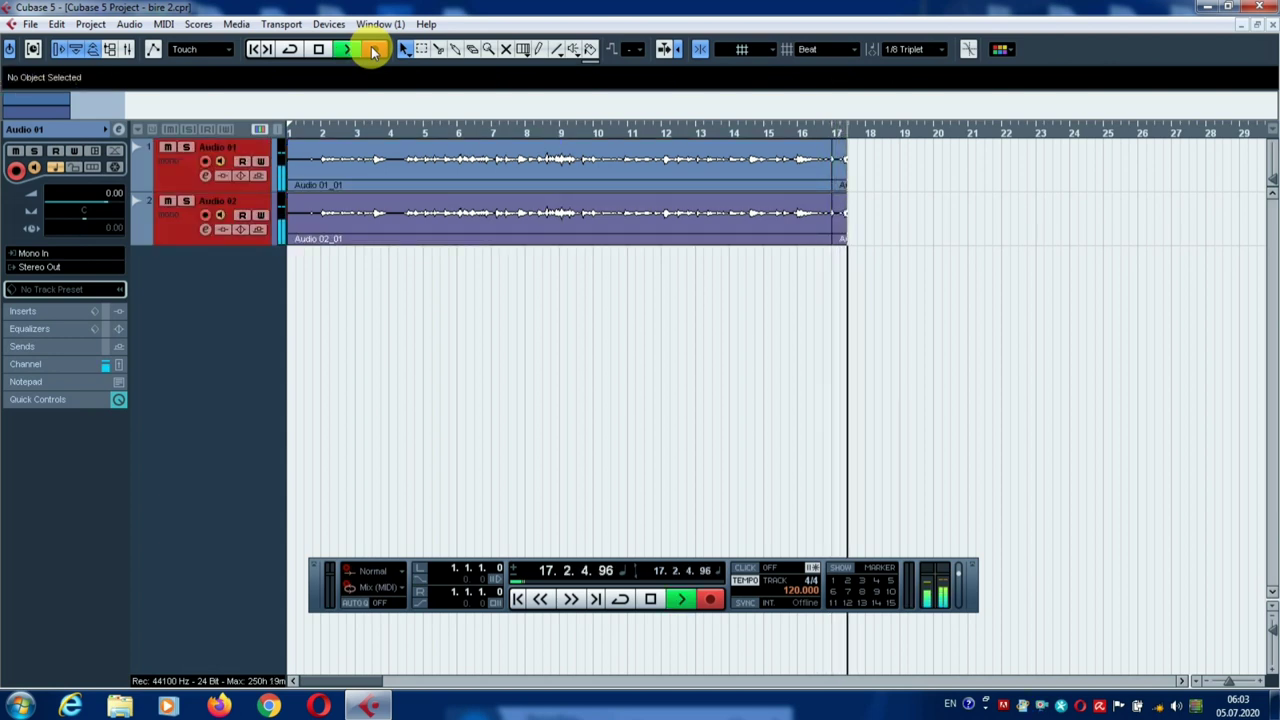